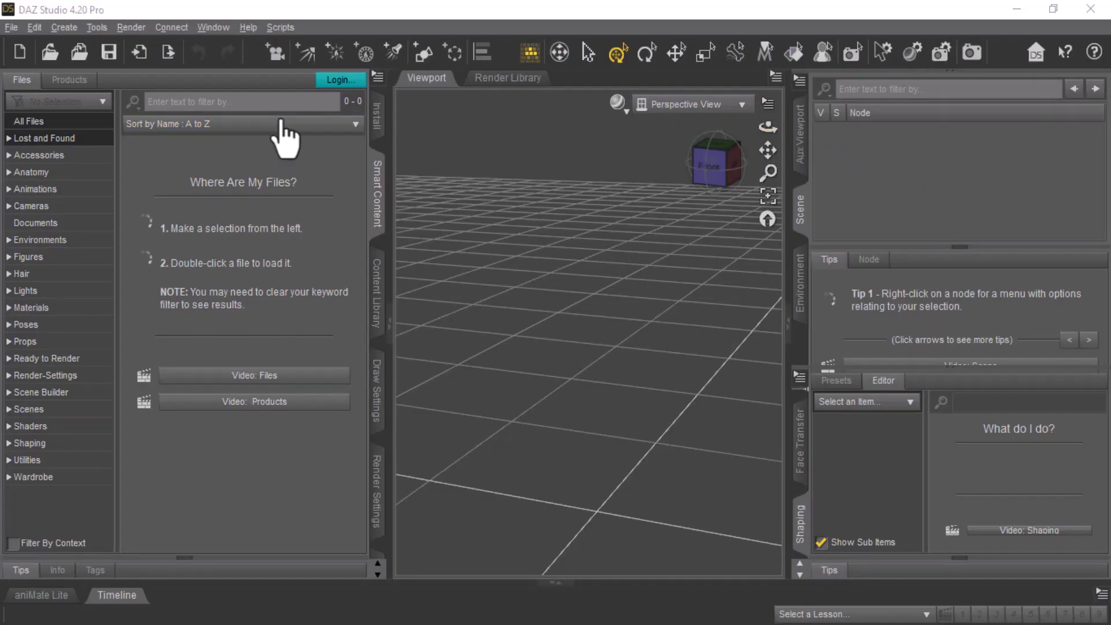
Run the Daz to Cinema 4D bridge from Scripts > Bridges, then show the Bridges entry again.
{"action": "left_click", "coordinate": [277, 32]}
{"action": "mouse_move", "coordinate": [286, 50]}
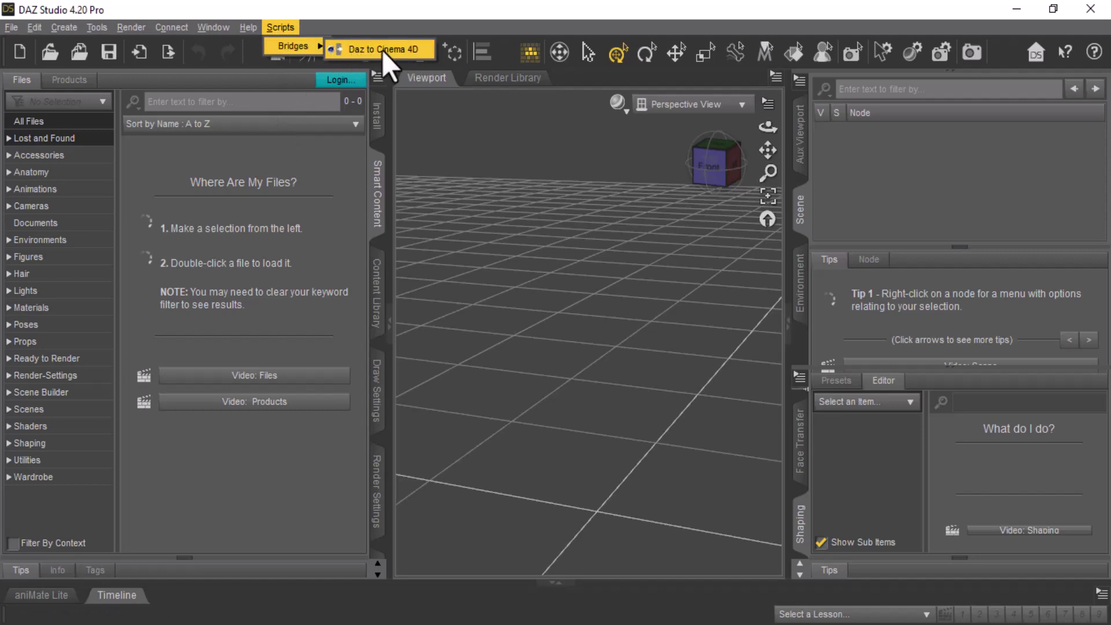
{"action": "left_click", "coordinate": [353, 50]}
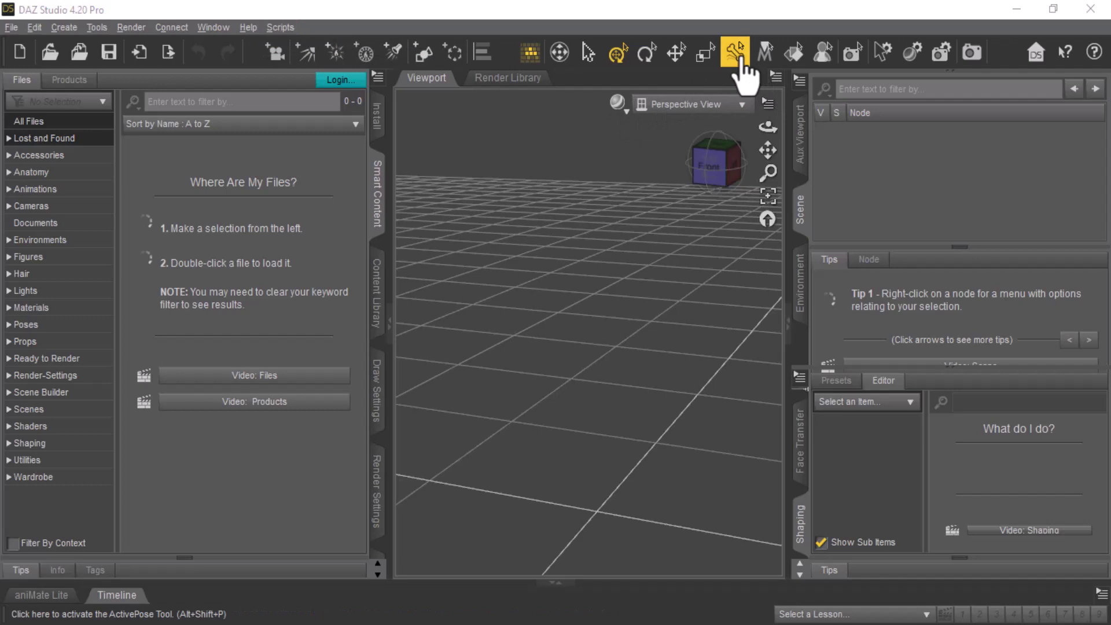
{"action": "left_click", "coordinate": [279, 26]}
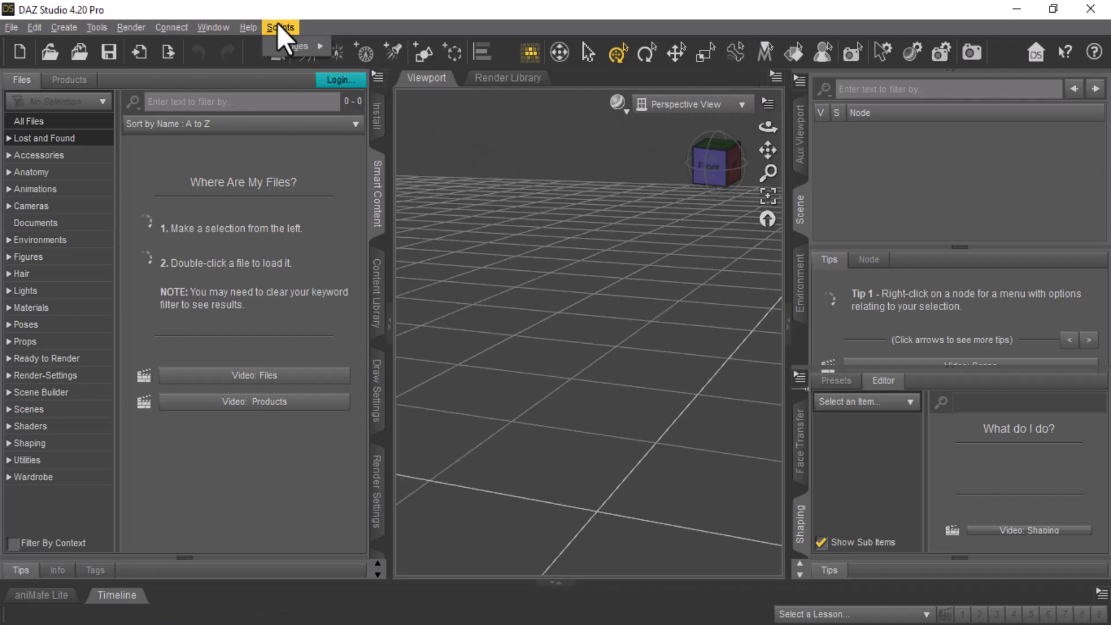
{"action": "mouse_move", "coordinate": [283, 47]}
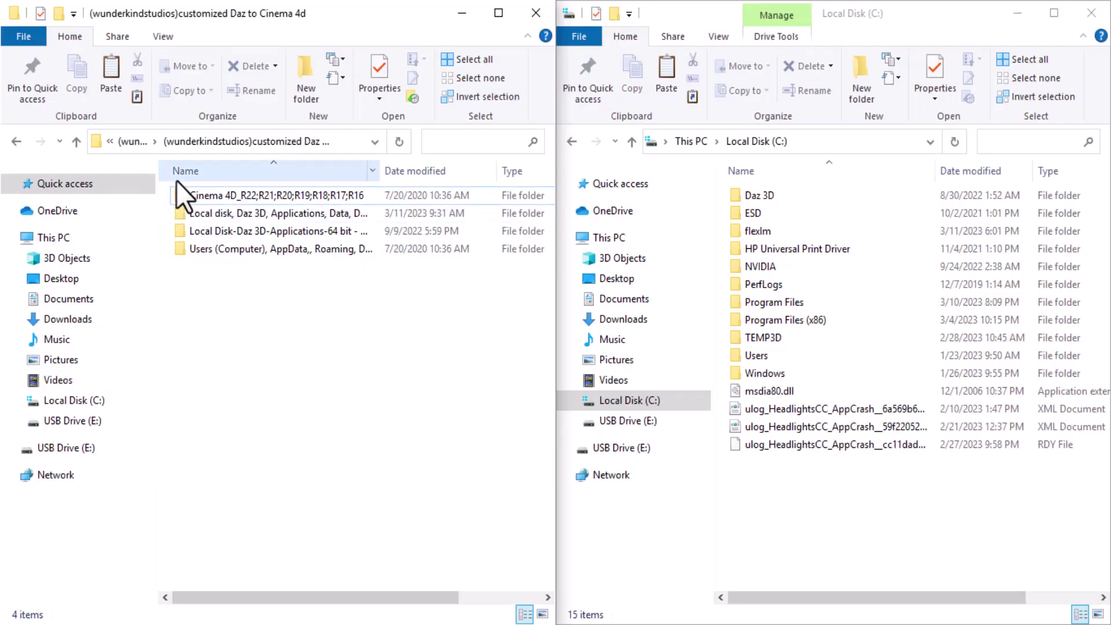
{"action": "left_click", "coordinate": [781, 306]}
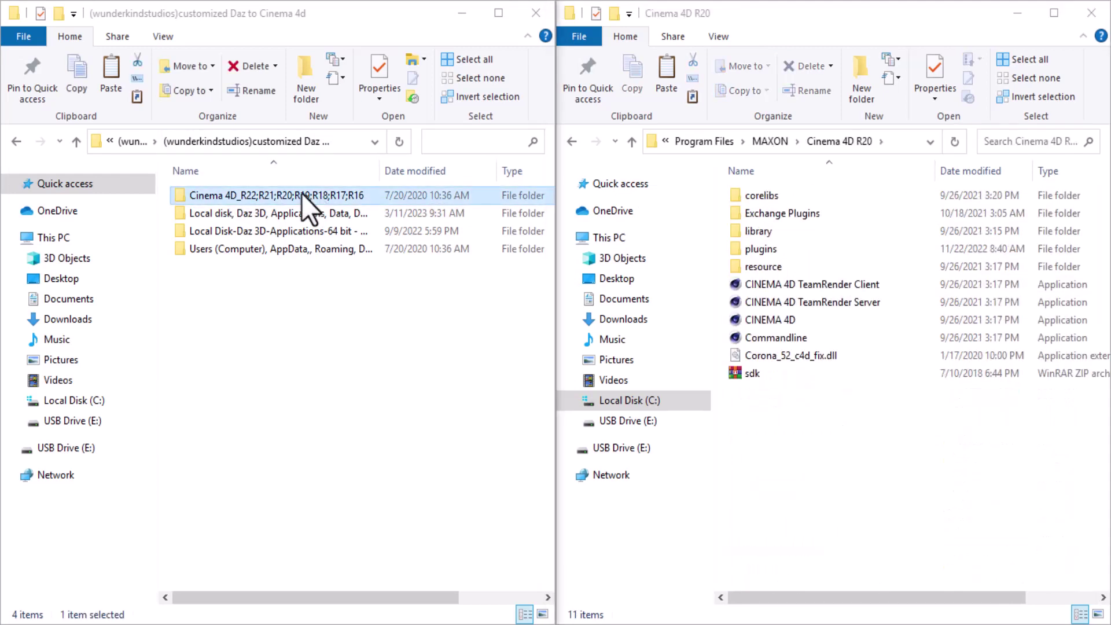
{"action": "double_click", "coordinate": [301, 195]}
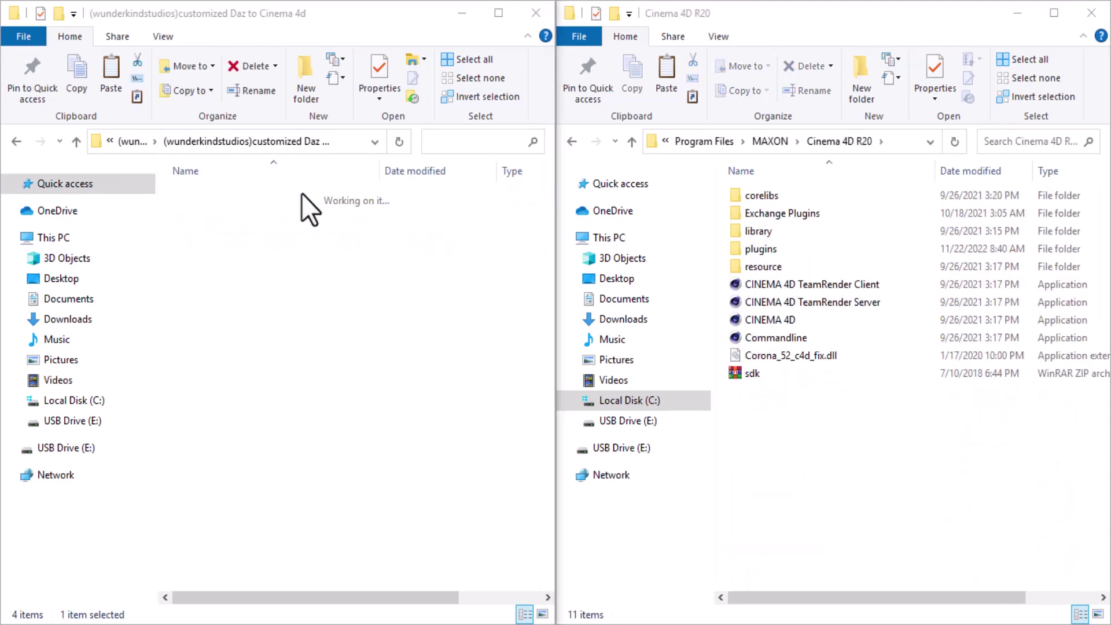
{"action": "left_click", "coordinate": [749, 250]}
{"action": "key", "text": "Return"}
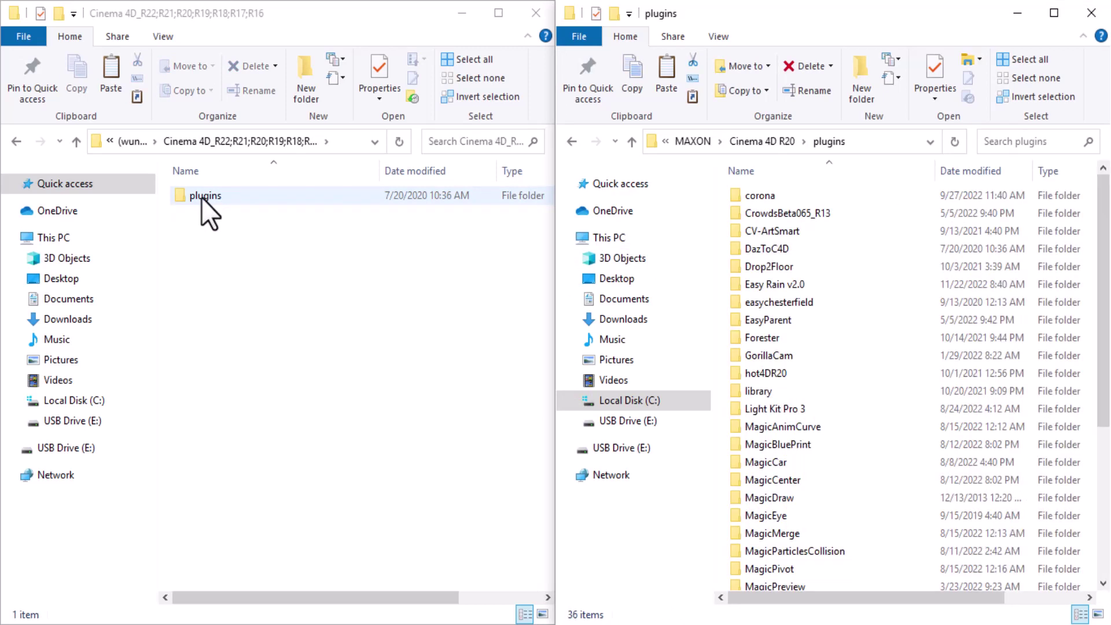
{"action": "left_click", "coordinate": [183, 193]}
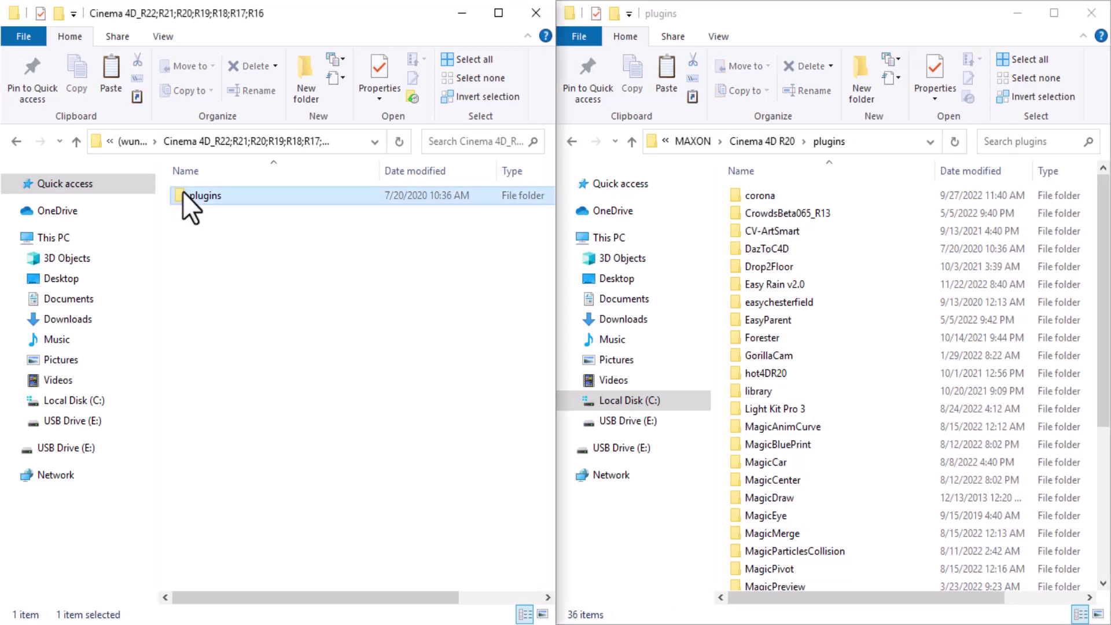
{"action": "key", "text": "Return"}
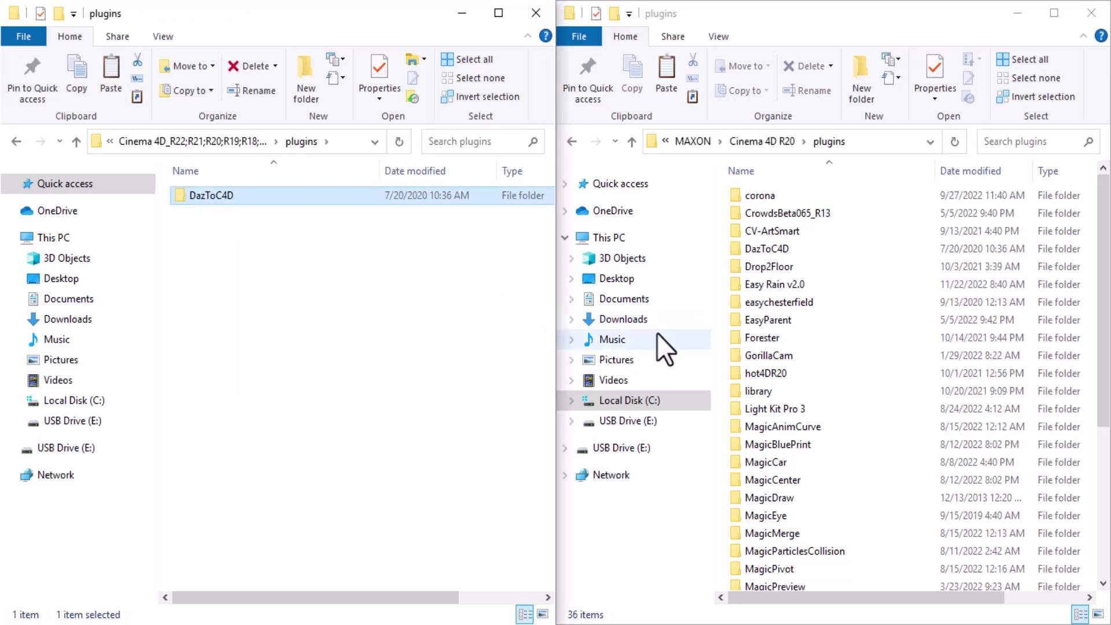
{"action": "left_click", "coordinate": [762, 253]}
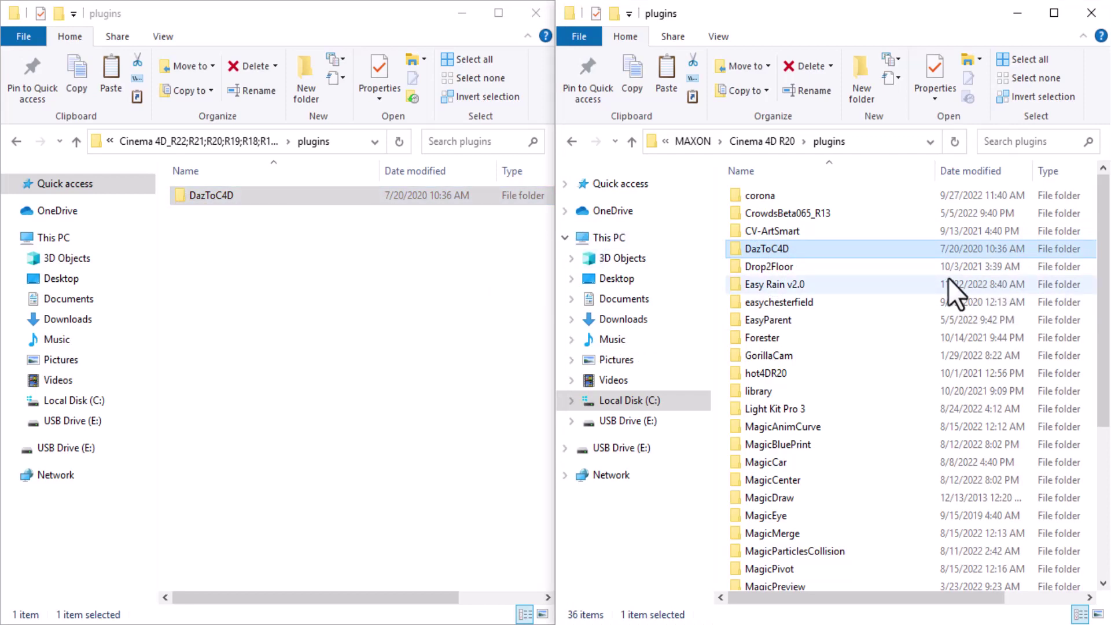
{"action": "left_click", "coordinate": [16, 143]}
{"action": "left_click", "coordinate": [630, 399]}
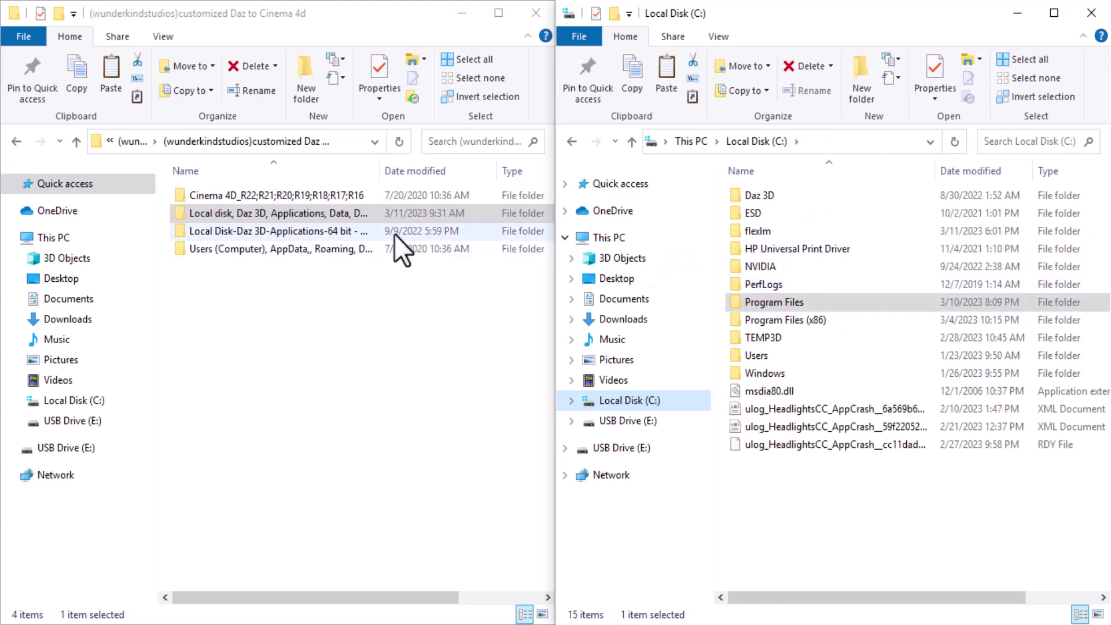
Browse to C:\Daz 3D\Applications\Data\DAZ 3D\InstallManager\ManifestFiles to check the Manifest and Supplement files.
{"action": "left_click", "coordinate": [269, 213]}
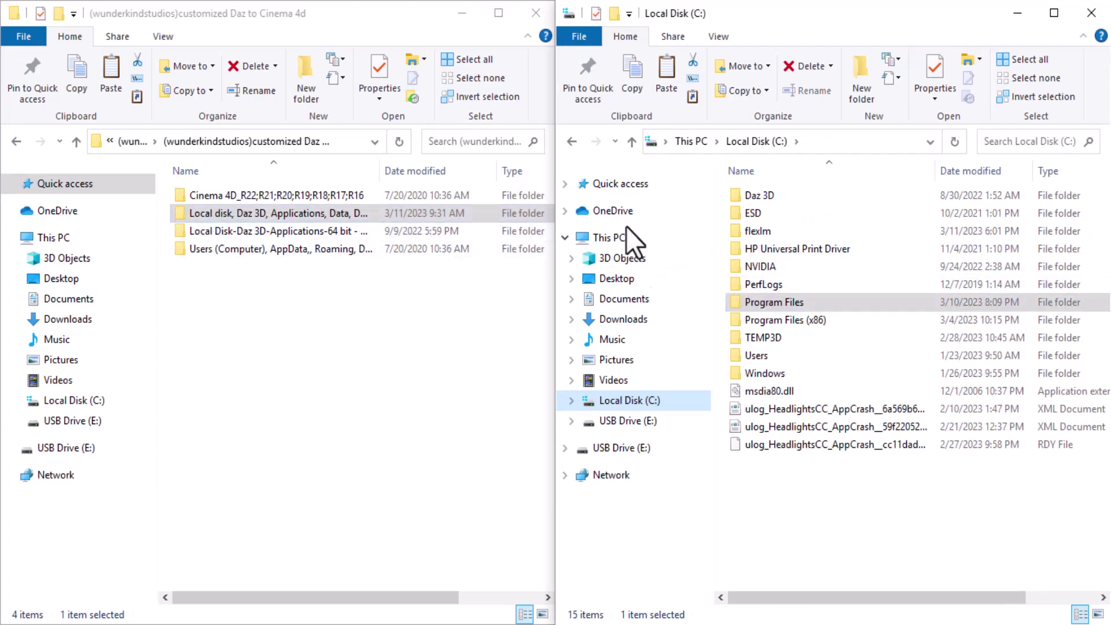
{"action": "left_click", "coordinate": [752, 196]}
{"action": "double_click", "coordinate": [752, 196]}
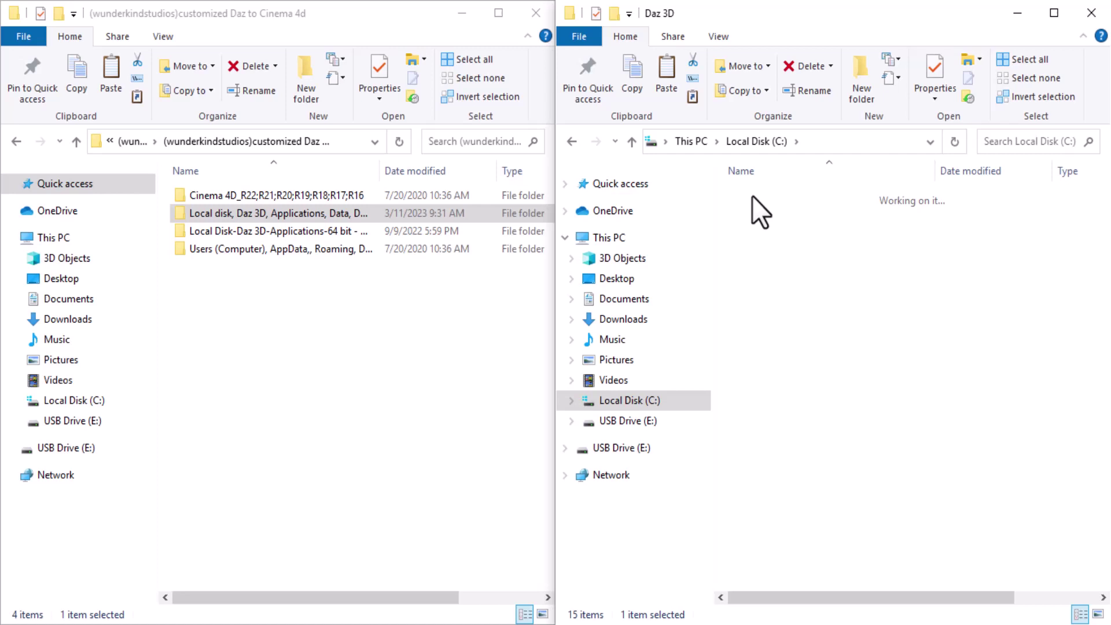
{"action": "double_click", "coordinate": [753, 196]}
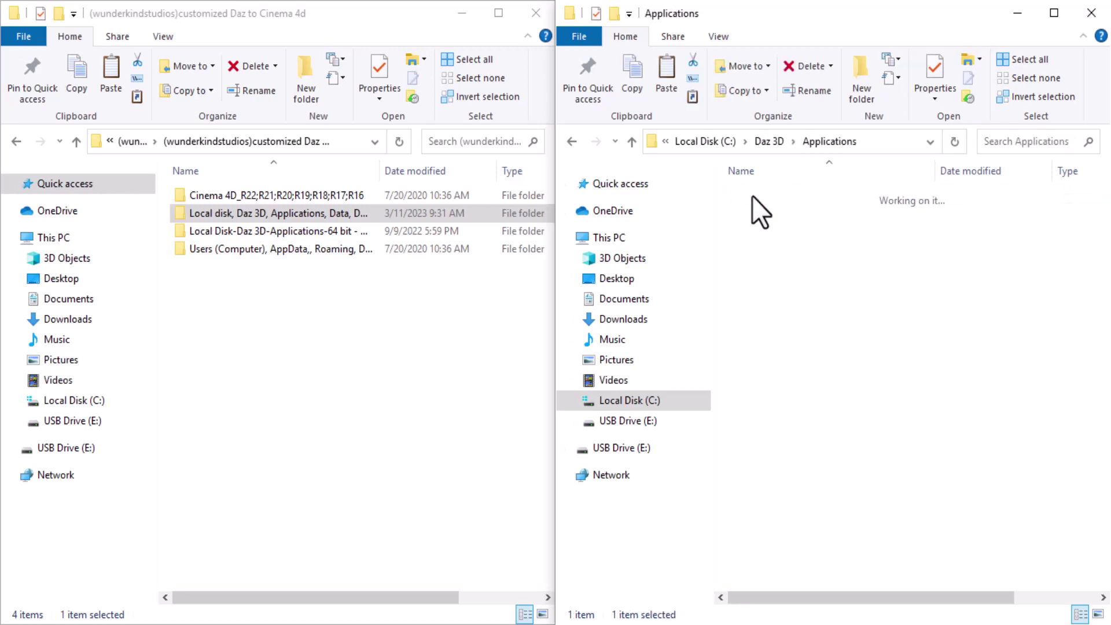
{"action": "double_click", "coordinate": [752, 195]}
{"action": "double_click", "coordinate": [751, 197]}
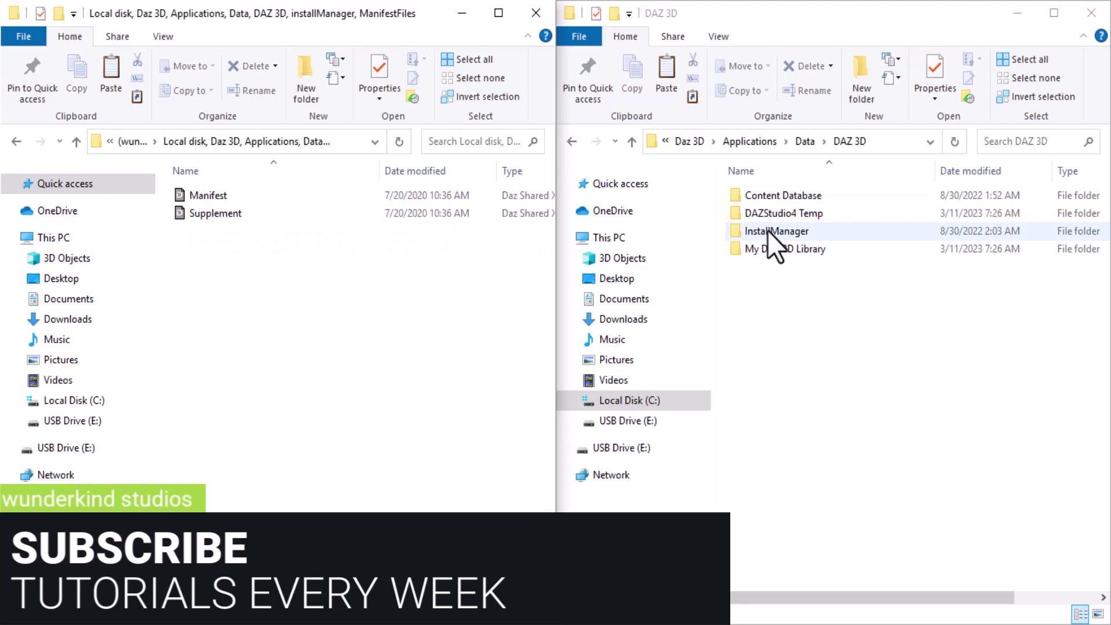
{"action": "double_click", "coordinate": [768, 230]}
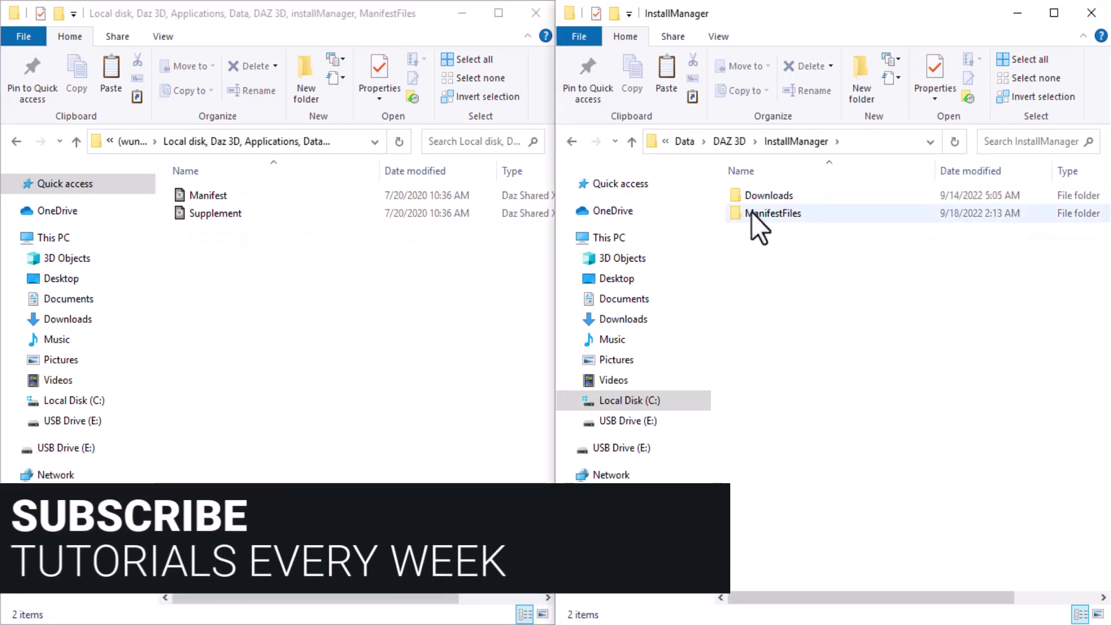
{"action": "double_click", "coordinate": [751, 212]}
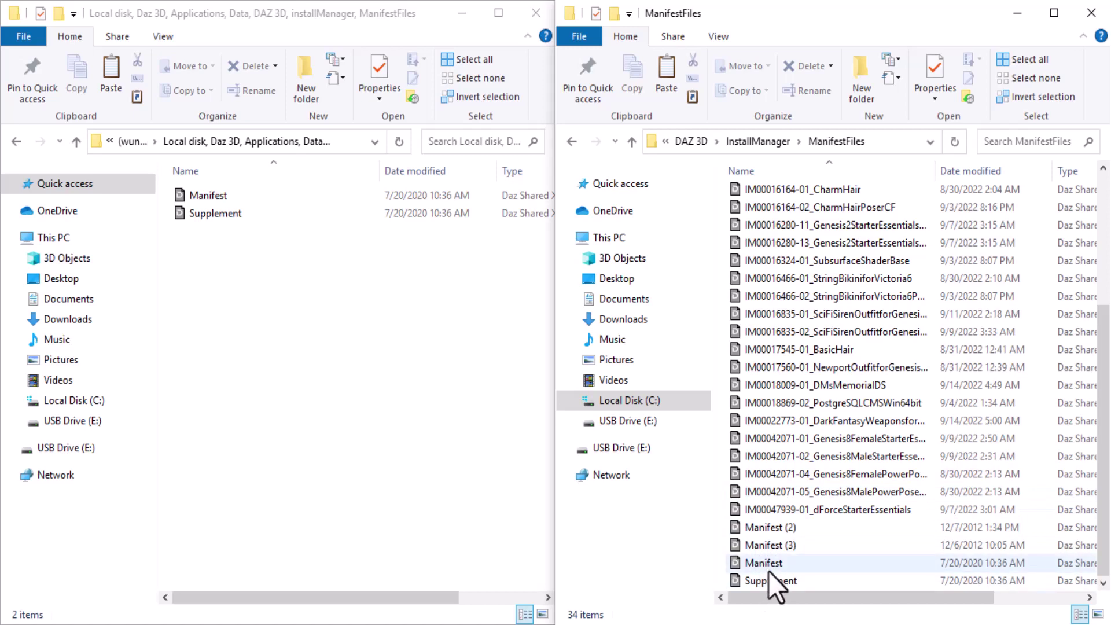
Go back from ManifestFiles to the Data folder, with the left window on the bridge folder.
{"action": "left_click", "coordinate": [570, 141]}
{"action": "left_click", "coordinate": [158, 196]}
{"action": "key", "text": "alt+Left"}
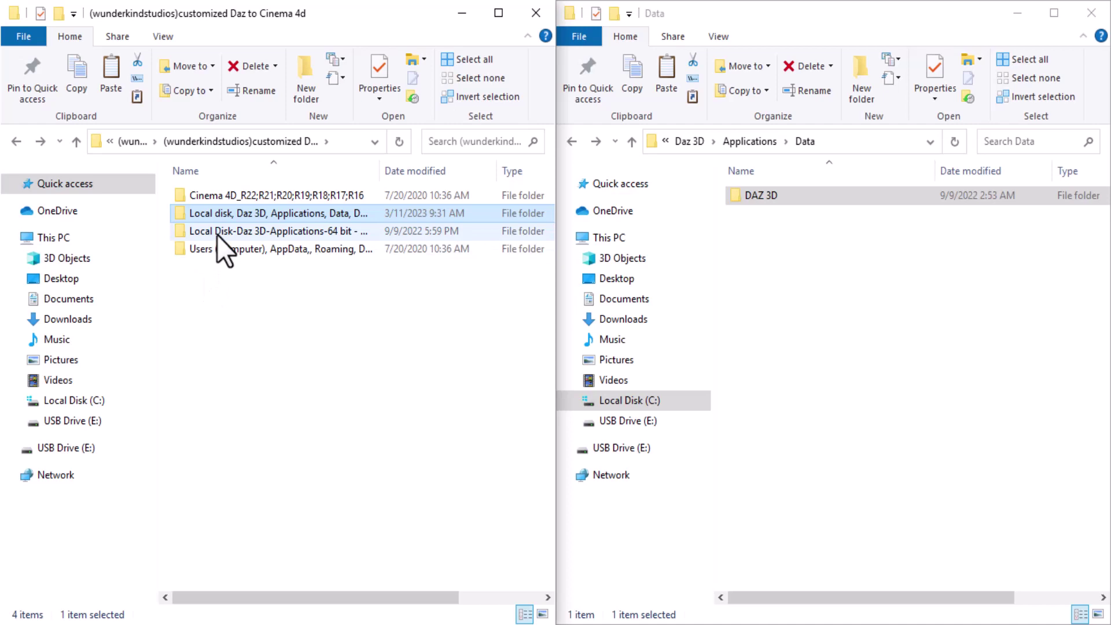
Navigate the right window to C:\Daz 3D\Applications\64-bit\DAZ 3D\DAZStudio4.
{"action": "left_click", "coordinate": [217, 235]}
{"action": "left_click", "coordinate": [622, 401]}
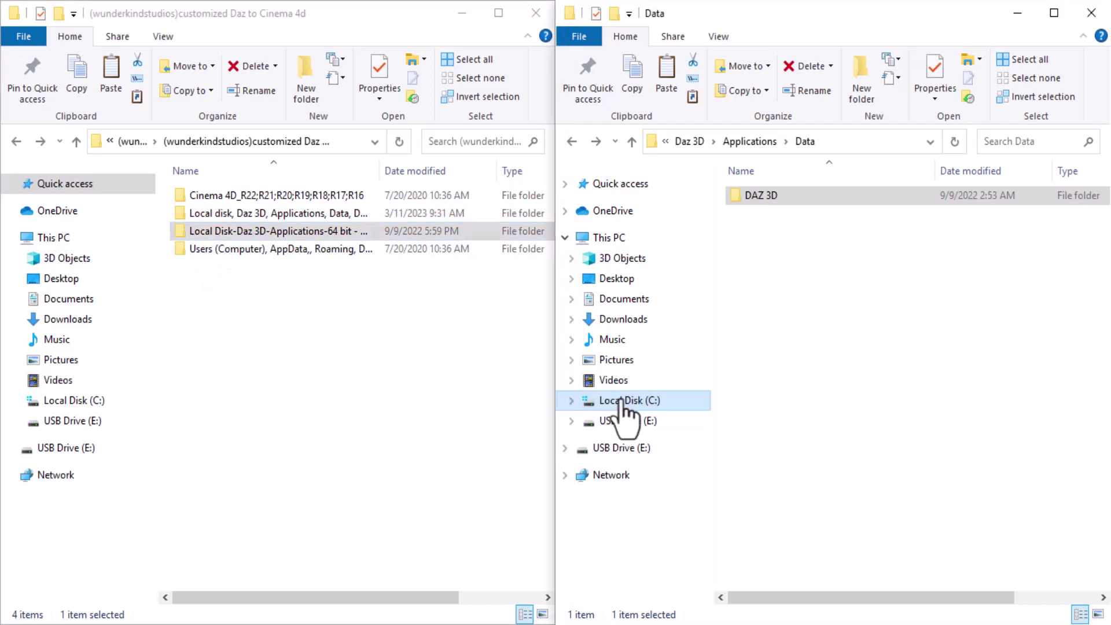
{"action": "double_click", "coordinate": [746, 197]}
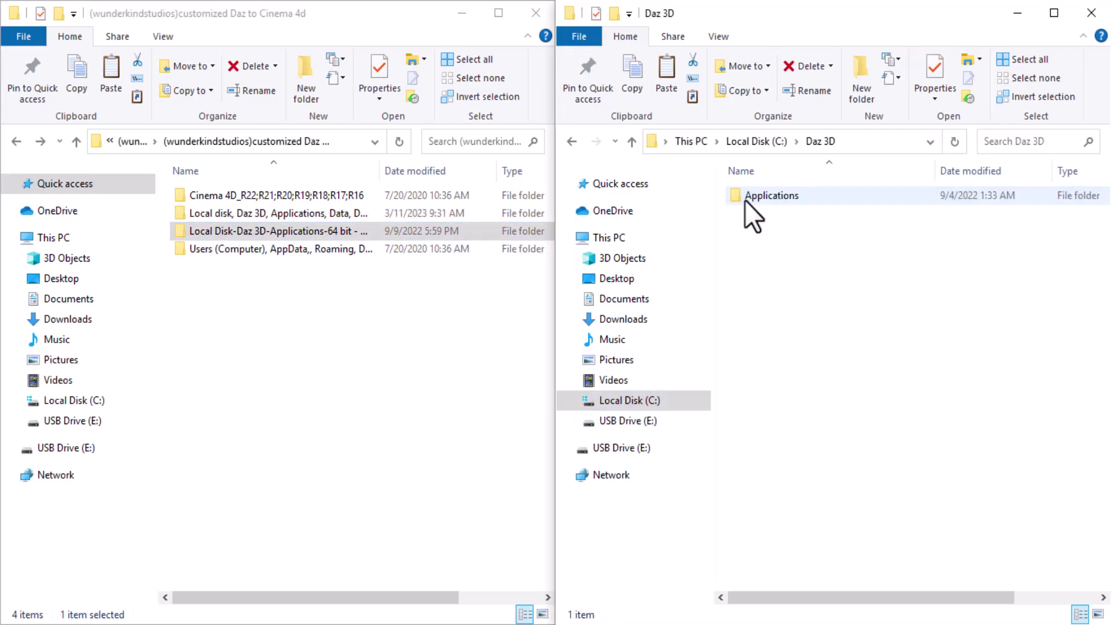
{"action": "double_click", "coordinate": [744, 200]}
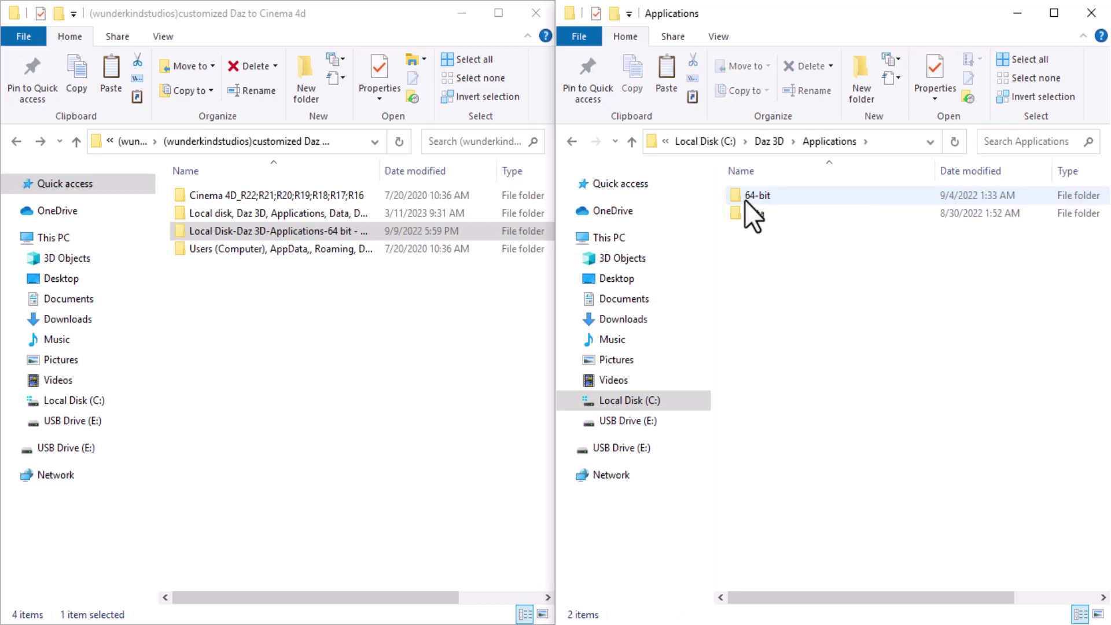
{"action": "double_click", "coordinate": [745, 194]}
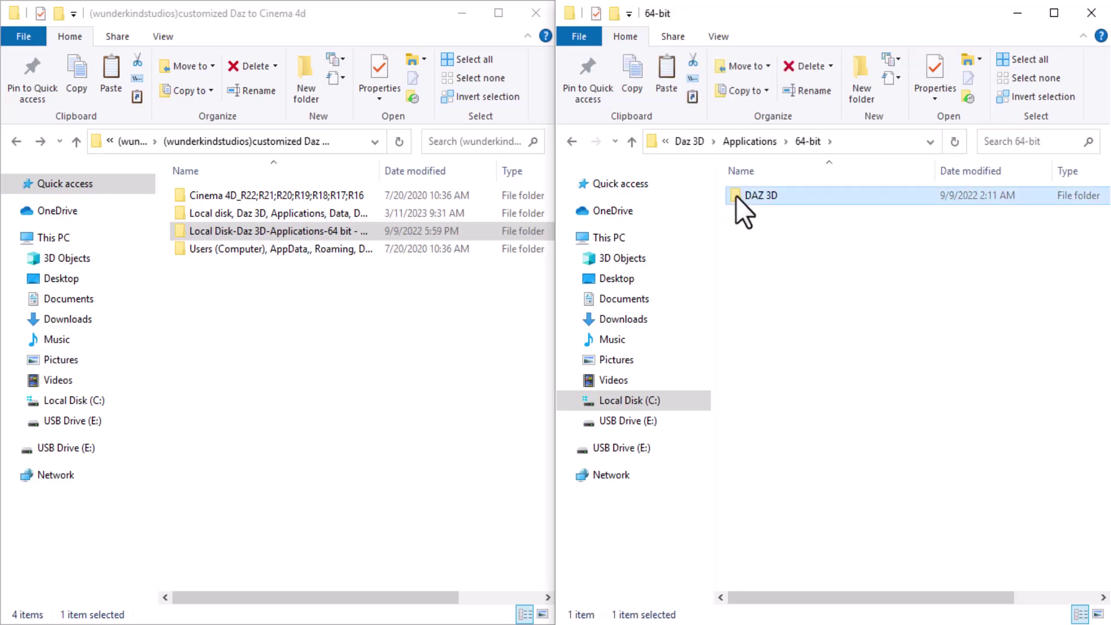
{"action": "double_click", "coordinate": [736, 195]}
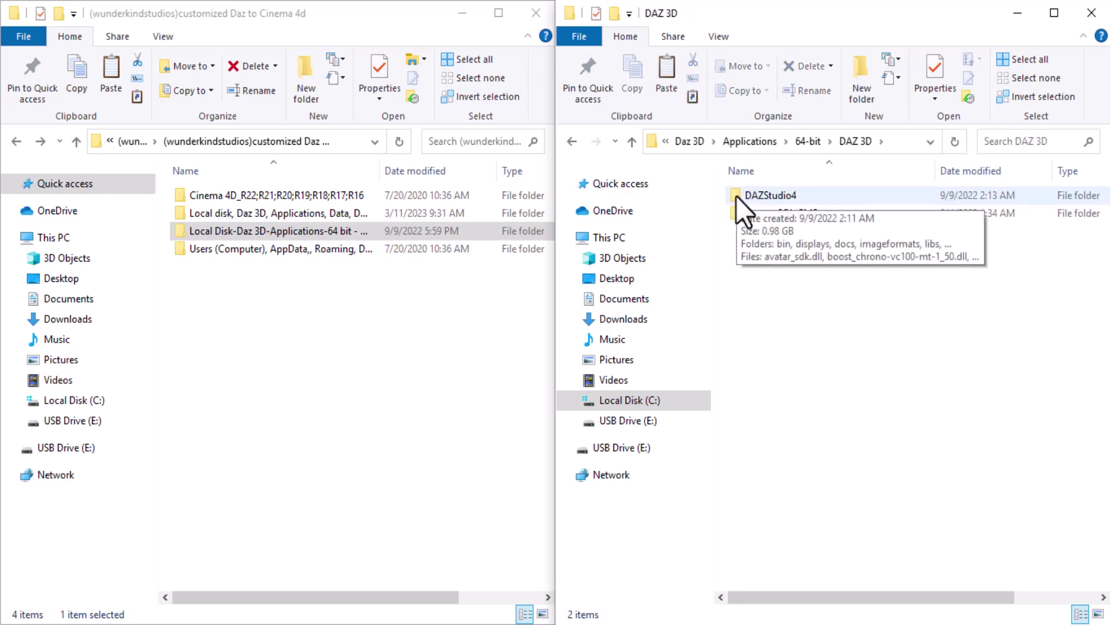
{"action": "double_click", "coordinate": [736, 196]}
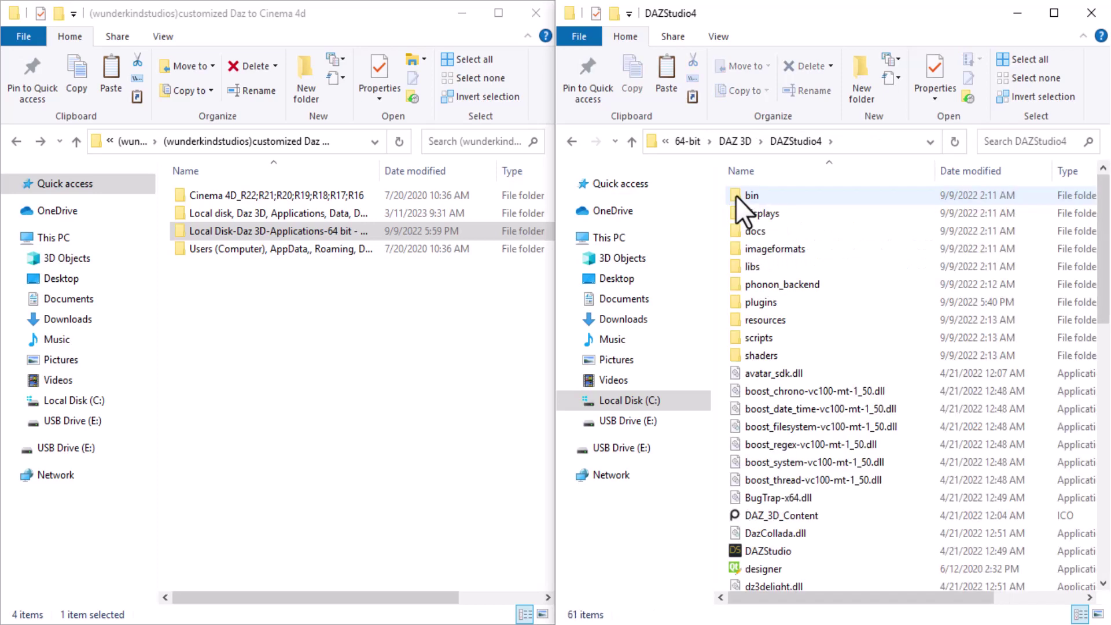
Open docs > Plugins in both the bridge's 64-bit folder and the DAZStudio4 install.
{"action": "left_click", "coordinate": [290, 232]}
{"action": "double_click", "coordinate": [290, 231]}
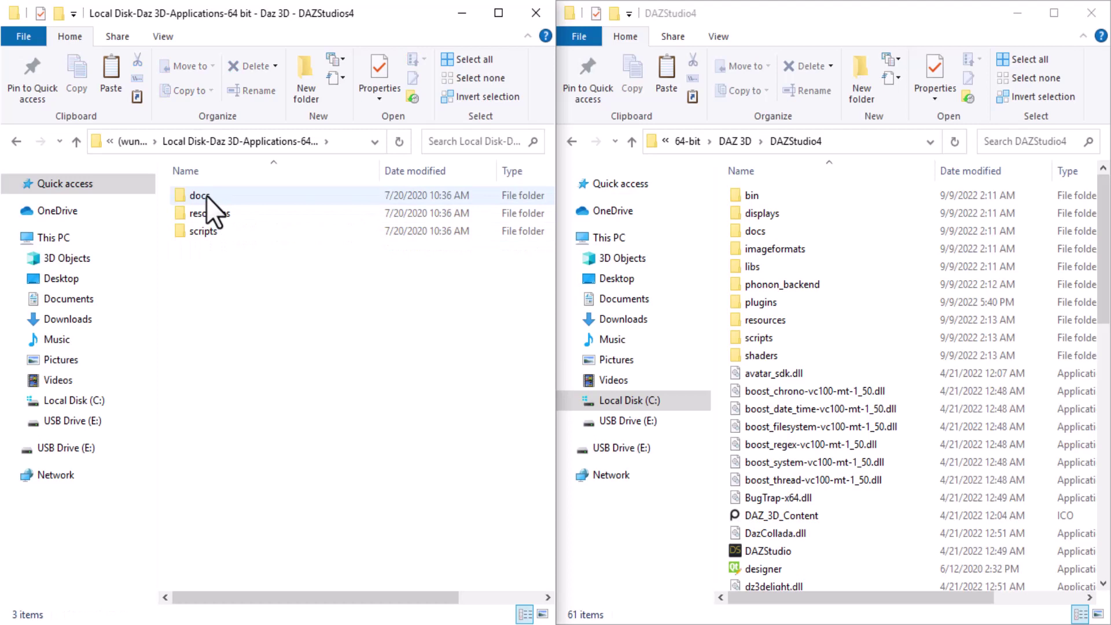
{"action": "double_click", "coordinate": [747, 235]}
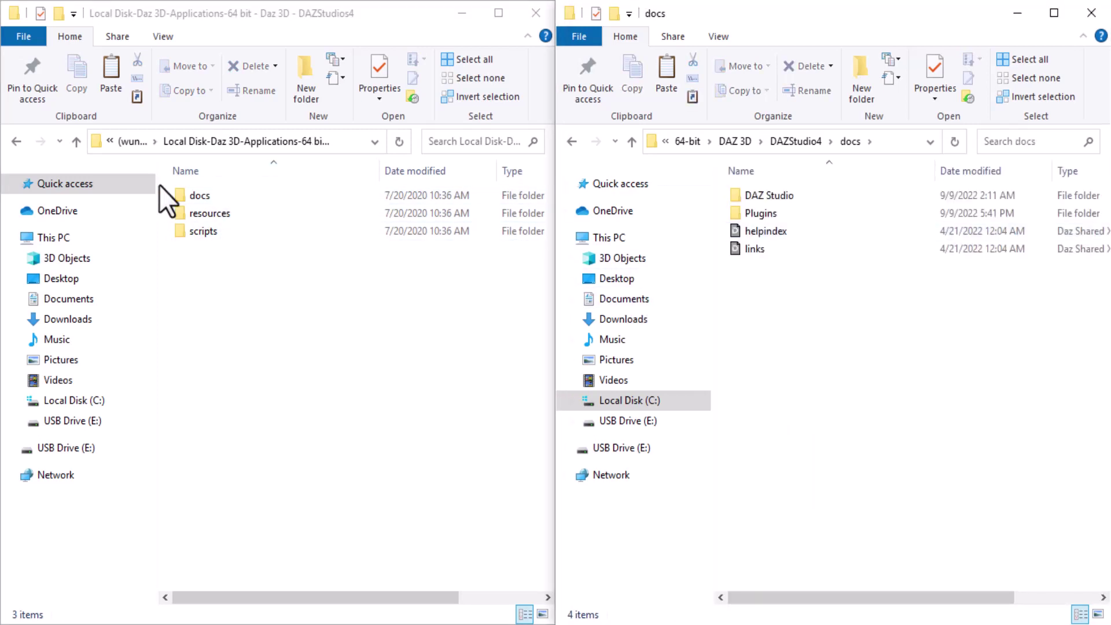
{"action": "left_click", "coordinate": [172, 199]}
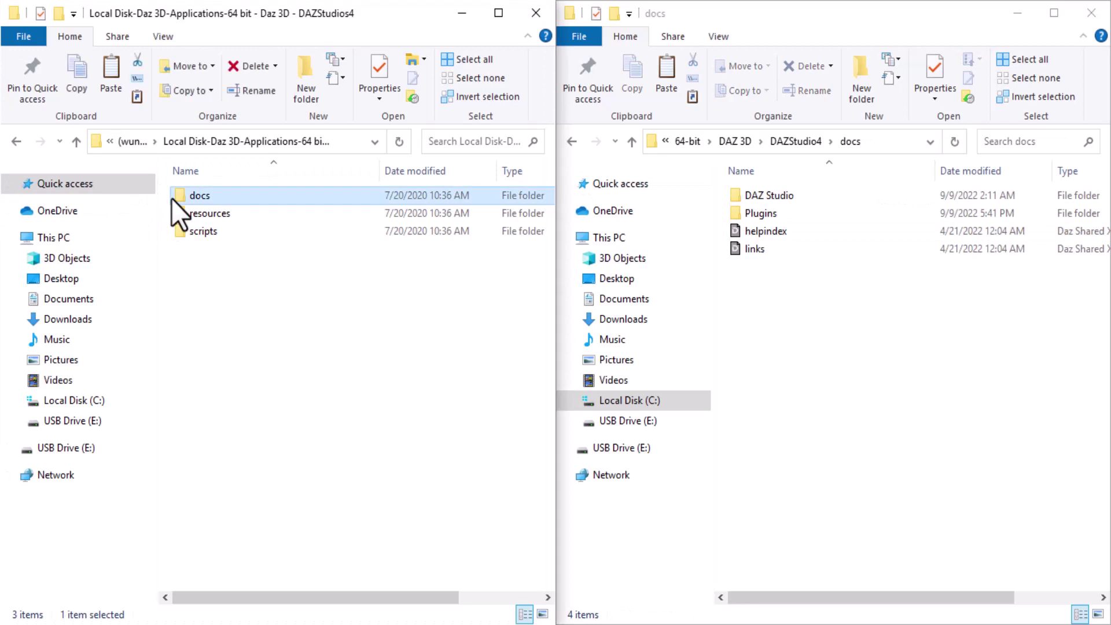
{"action": "double_click", "coordinate": [171, 199]}
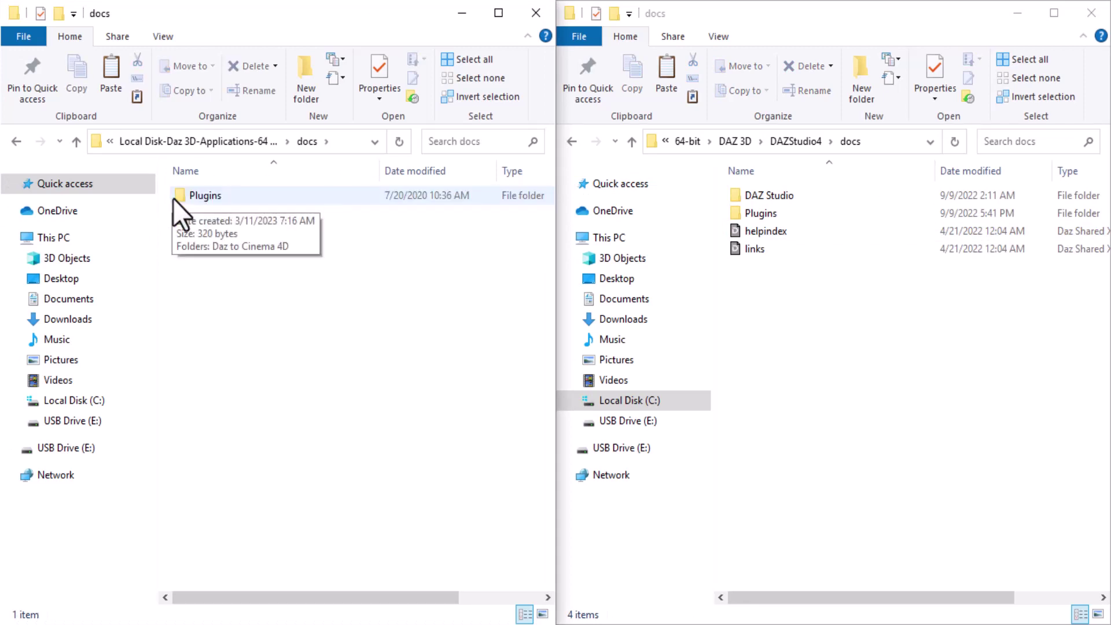
{"action": "left_click", "coordinate": [206, 197]}
{"action": "double_click", "coordinate": [206, 197]}
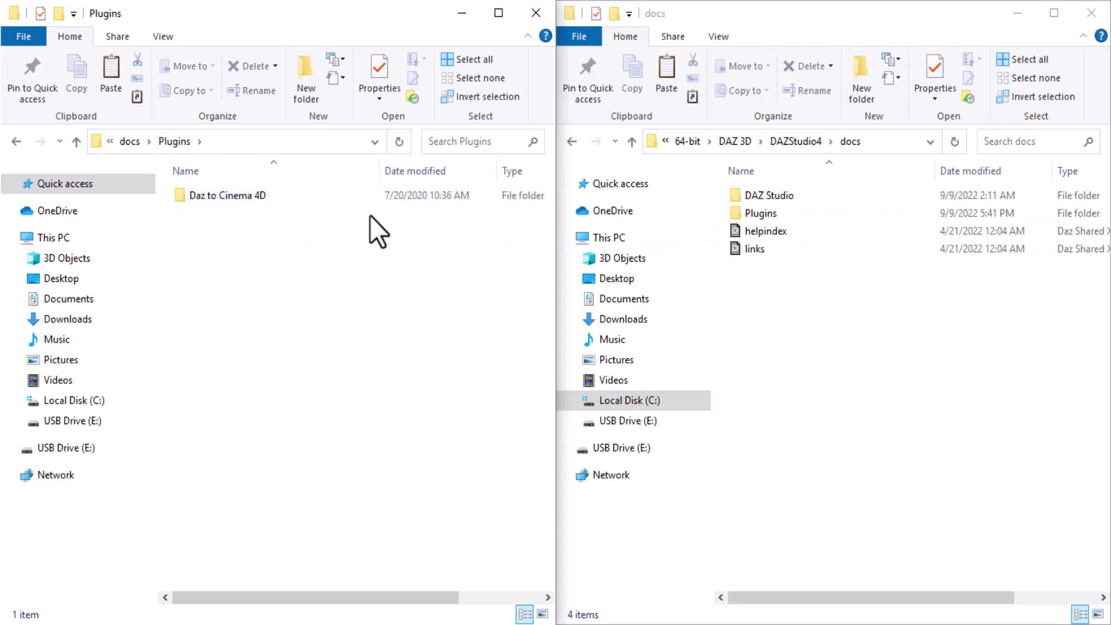
{"action": "left_click", "coordinate": [736, 214]}
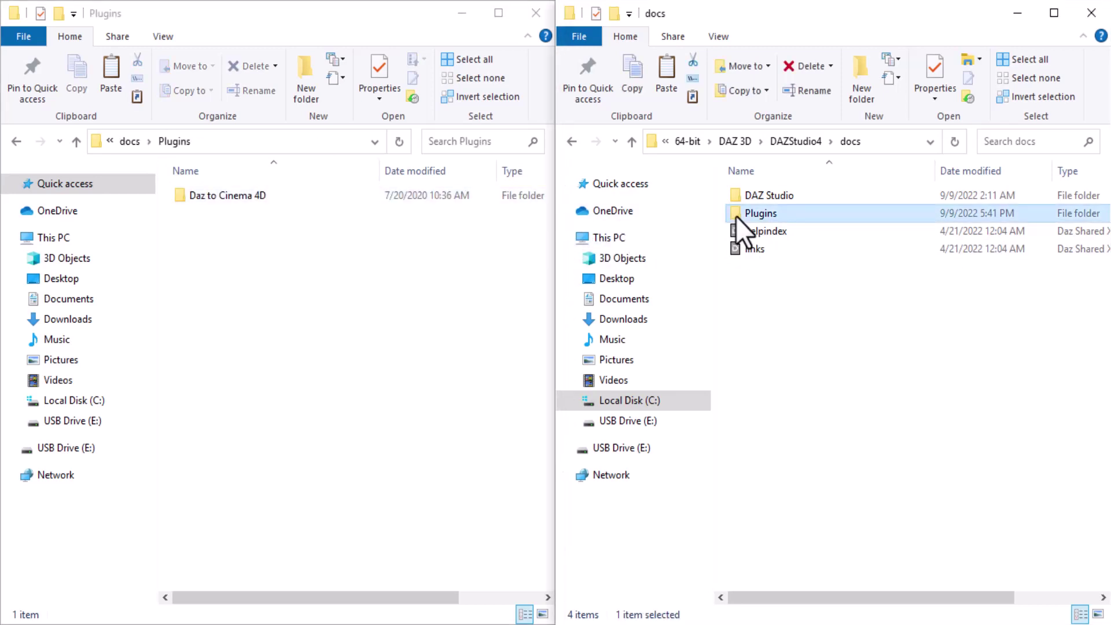
{"action": "double_click", "coordinate": [735, 217]}
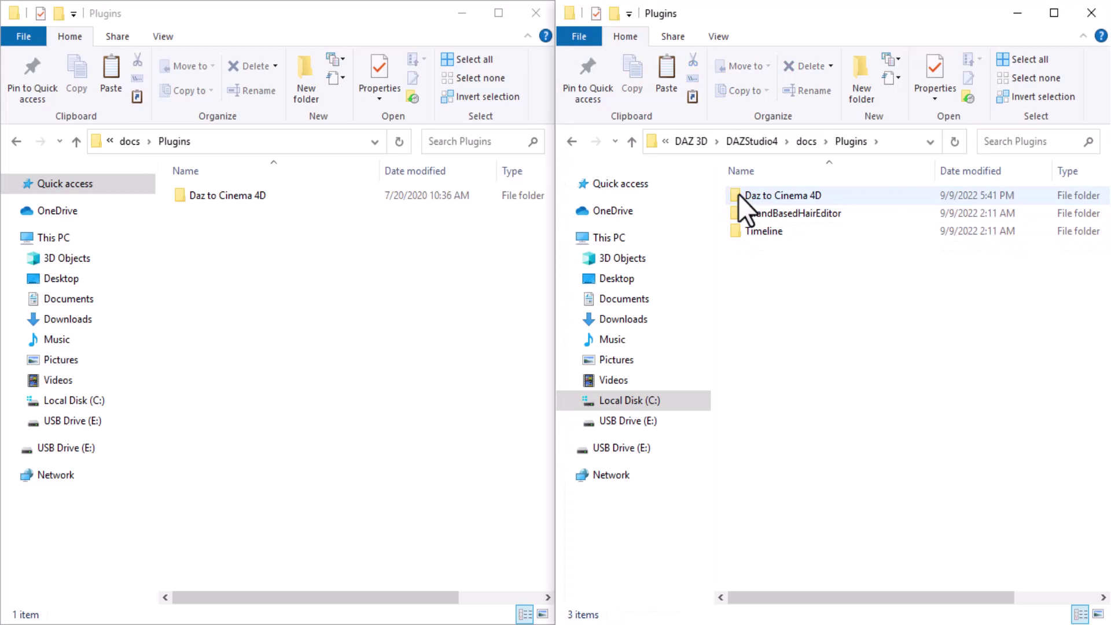
Compare both Daz to Cinema 4D plugin folders, returning each window to Plugins.
{"action": "left_click", "coordinate": [740, 196]}
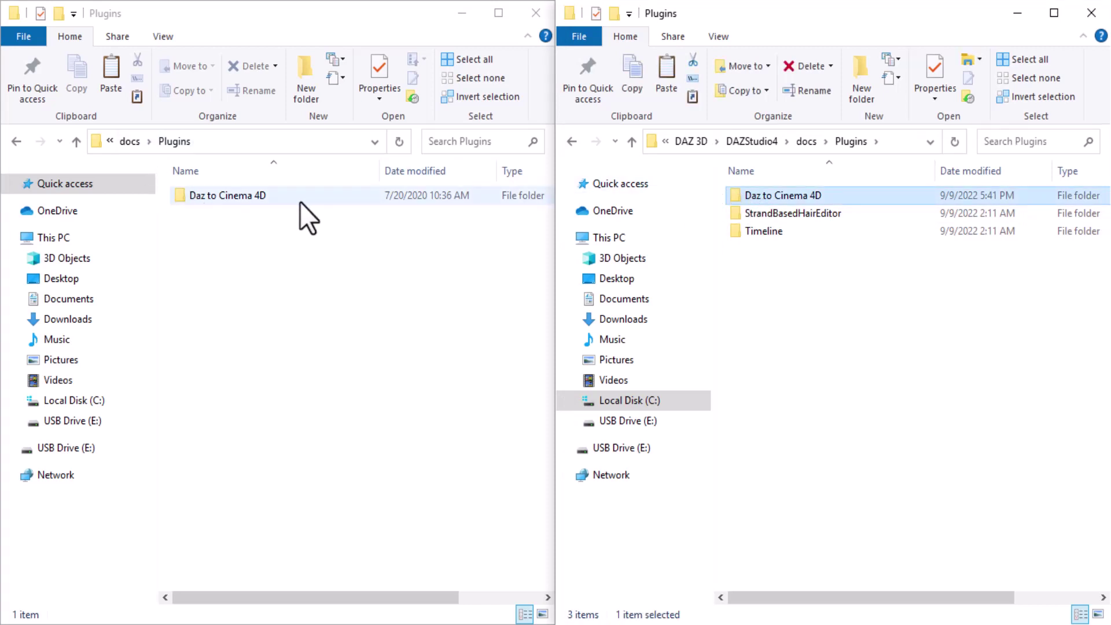
{"action": "double_click", "coordinate": [776, 200]}
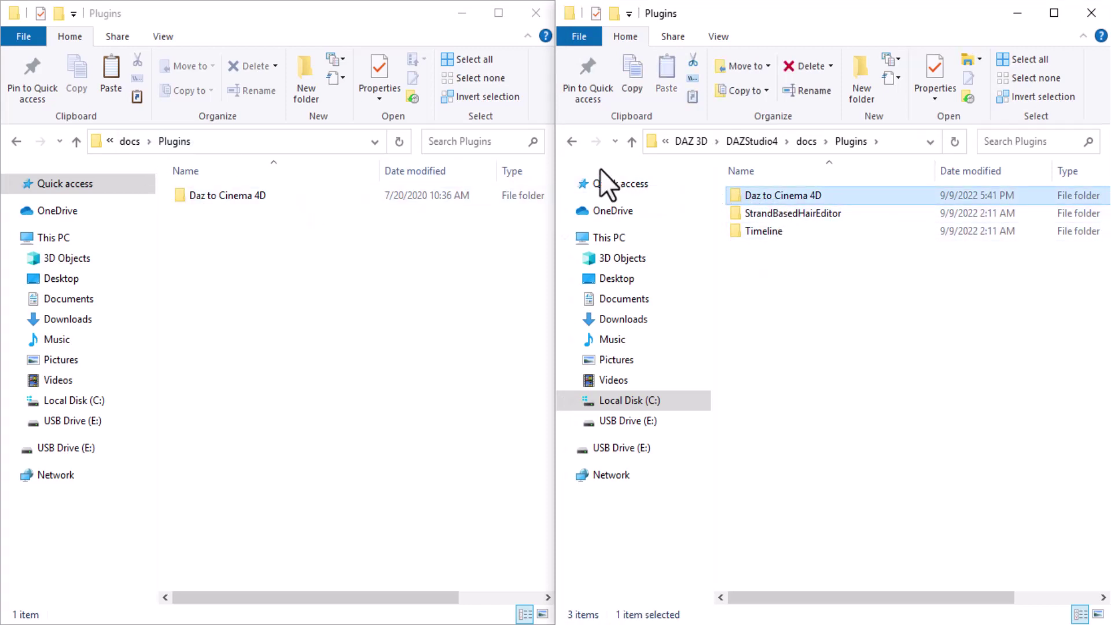
{"action": "left_click", "coordinate": [571, 140]}
{"action": "left_click", "coordinate": [196, 196]}
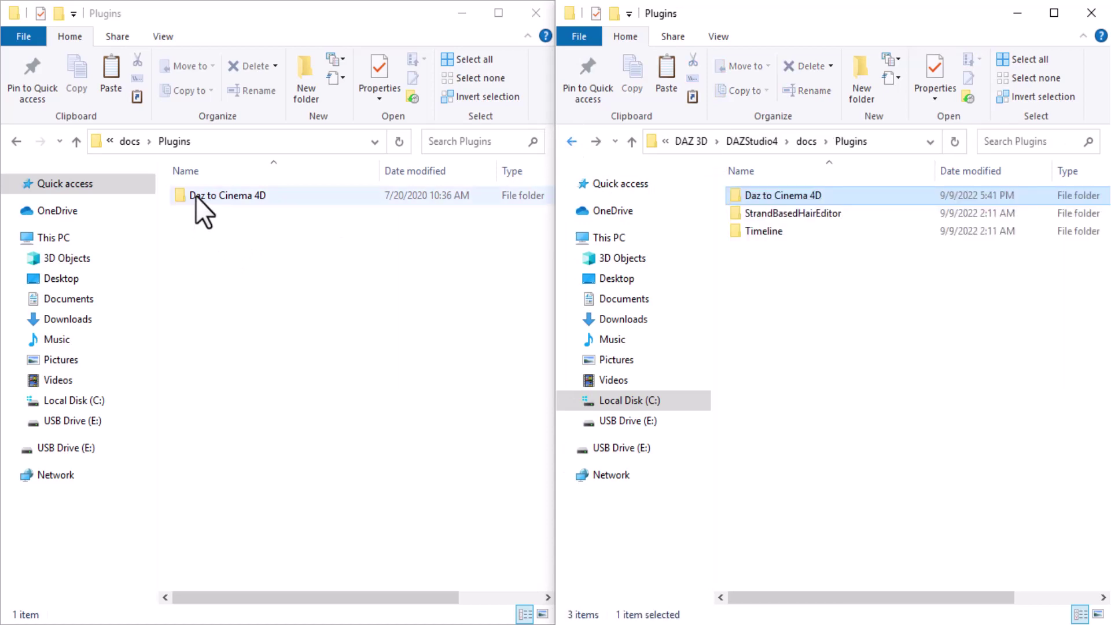
{"action": "double_click", "coordinate": [195, 195]}
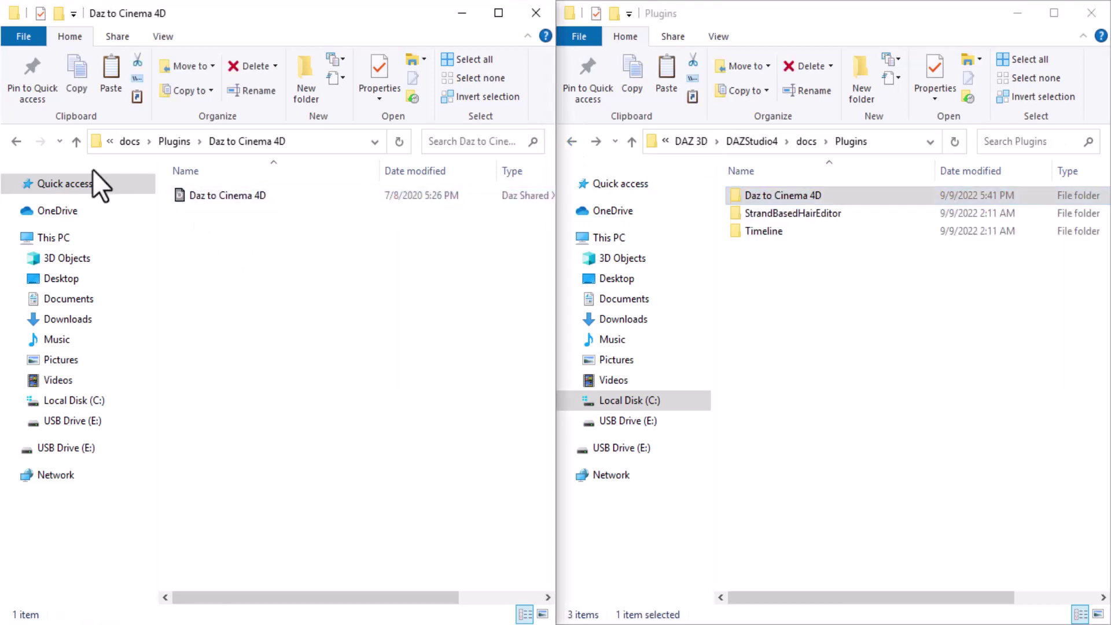
{"action": "left_click", "coordinate": [8, 145]}
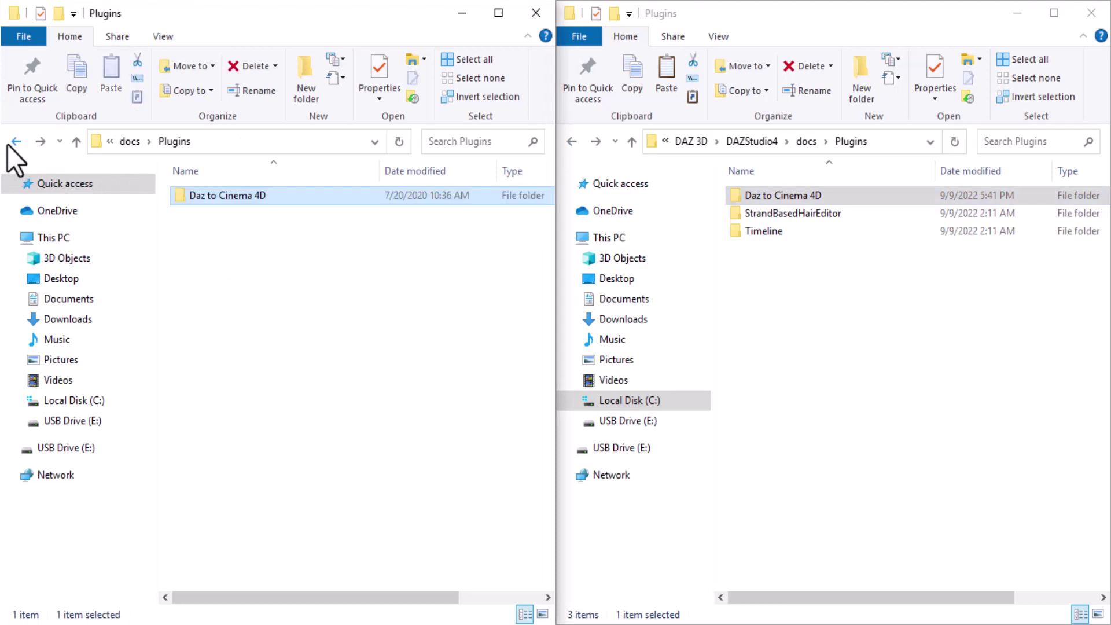
Open resources > images > icons in both download and install, plus the download's bridges folder.
{"action": "left_click", "coordinate": [8, 145]}
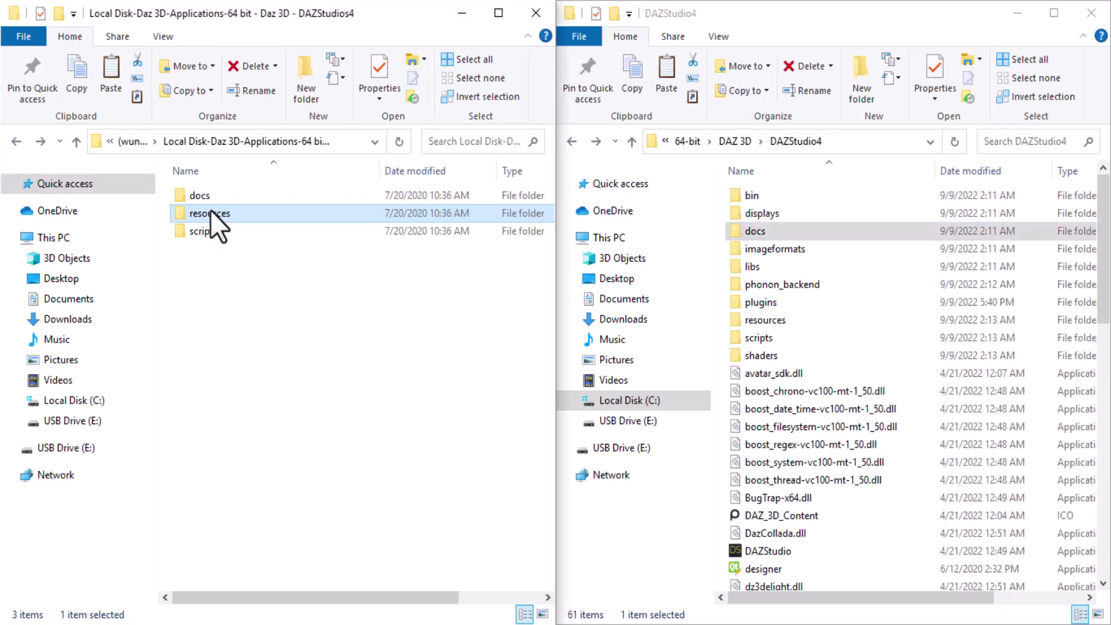
{"action": "left_click", "coordinate": [764, 320]}
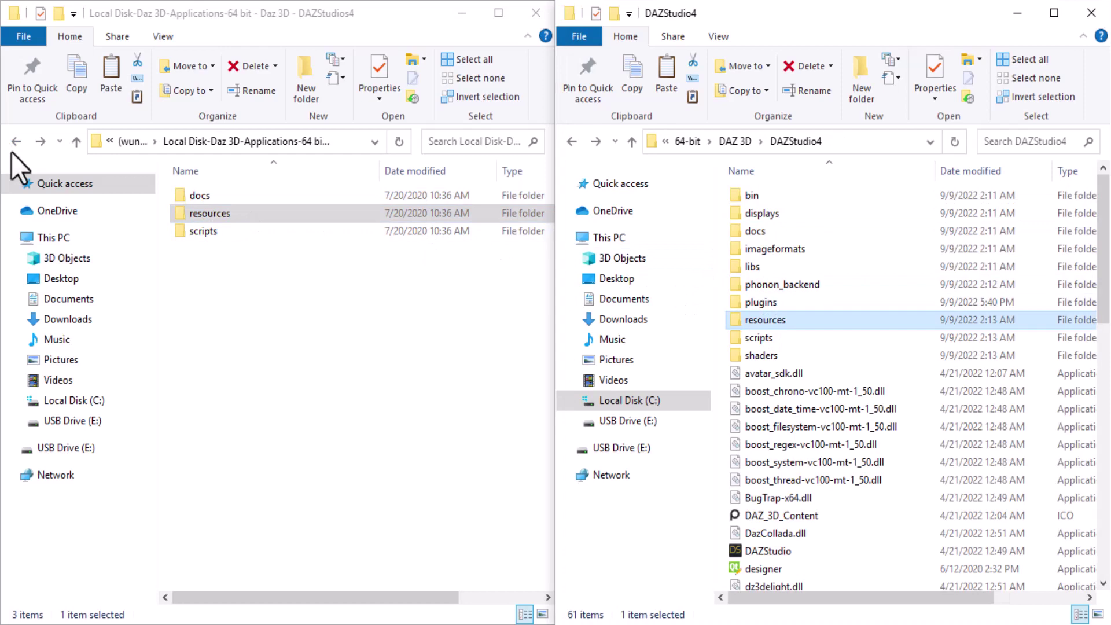
{"action": "key", "text": "Return"}
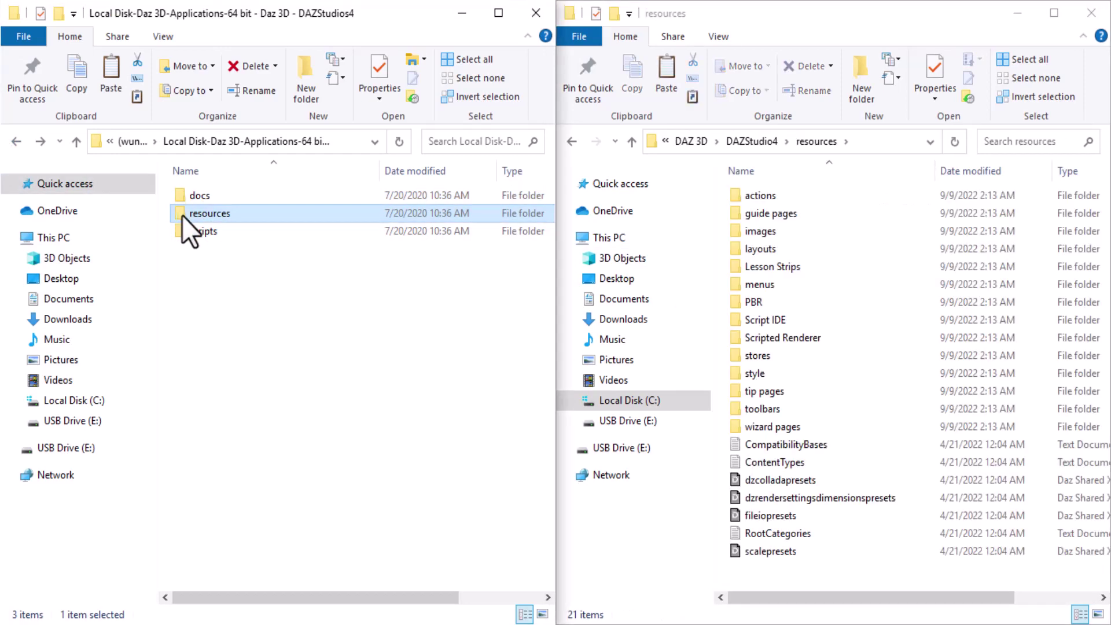
{"action": "double_click", "coordinate": [197, 213]}
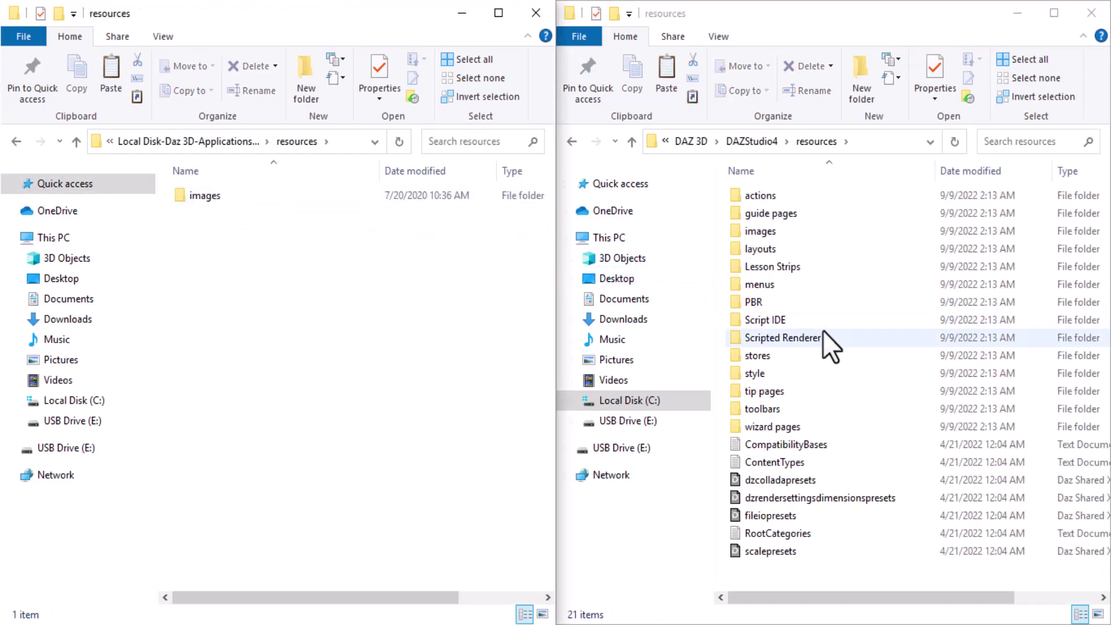
{"action": "double_click", "coordinate": [784, 232]}
{"action": "double_click", "coordinate": [206, 195]}
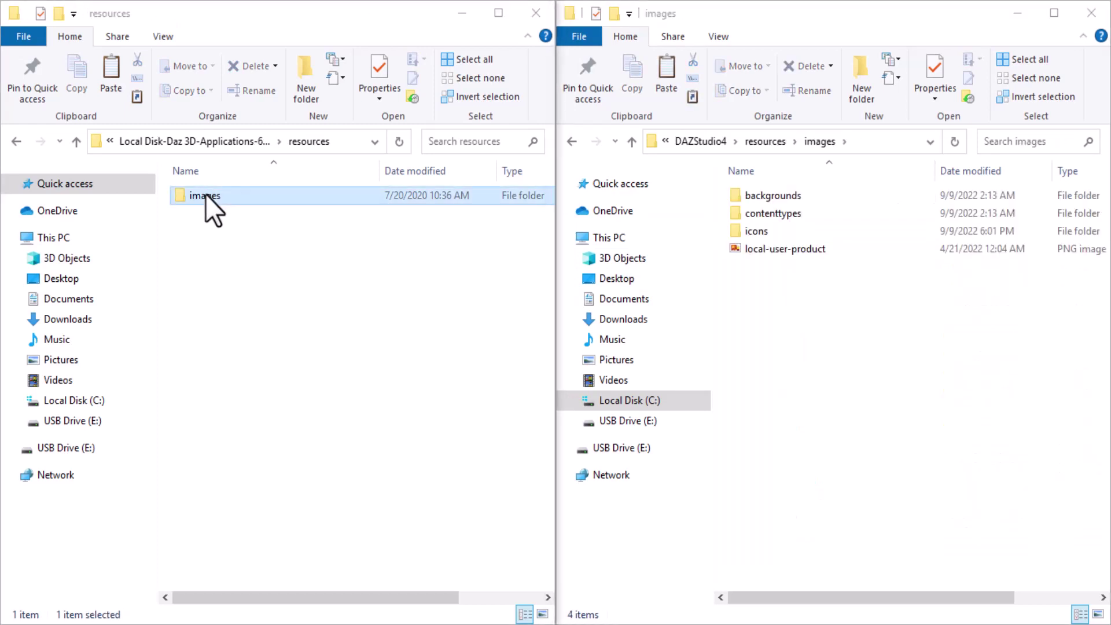
{"action": "double_click", "coordinate": [200, 195]}
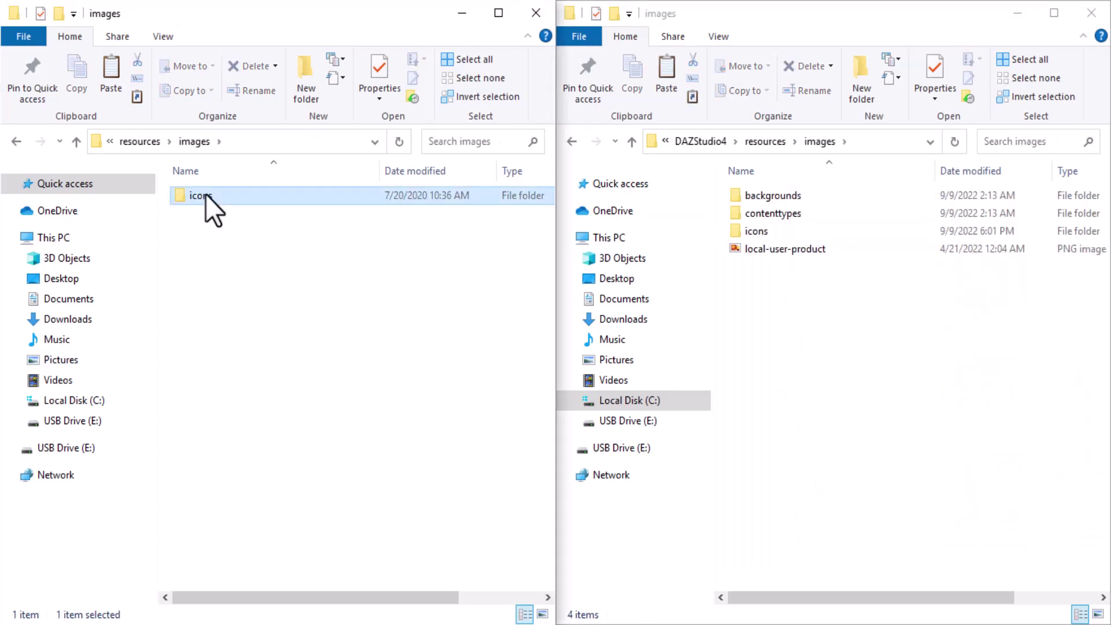
{"action": "double_click", "coordinate": [745, 234]}
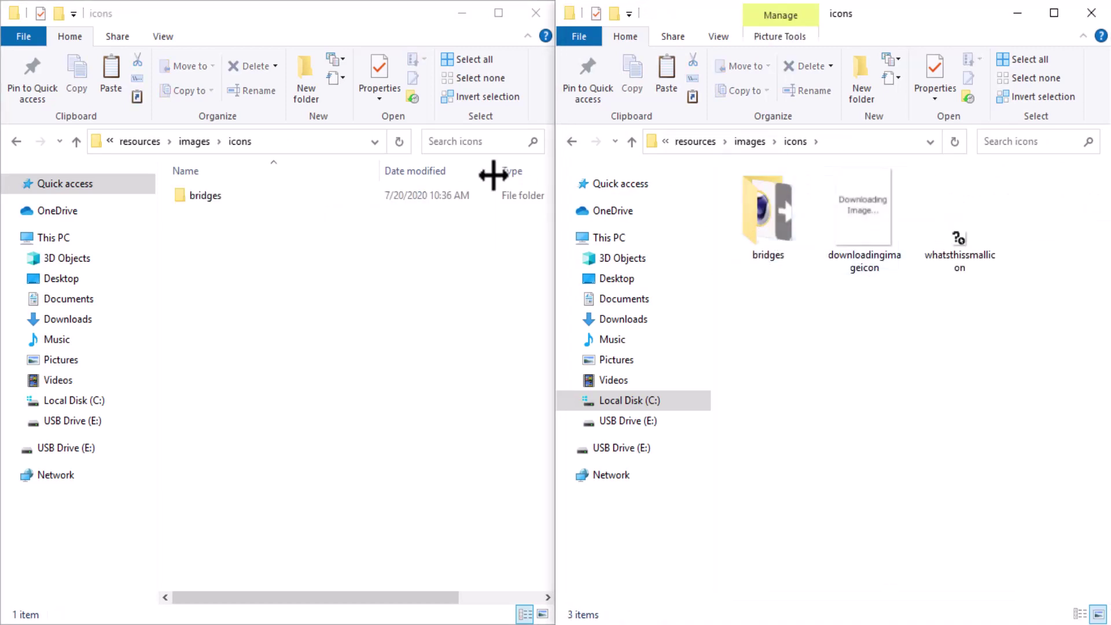
{"action": "double_click", "coordinate": [182, 193]}
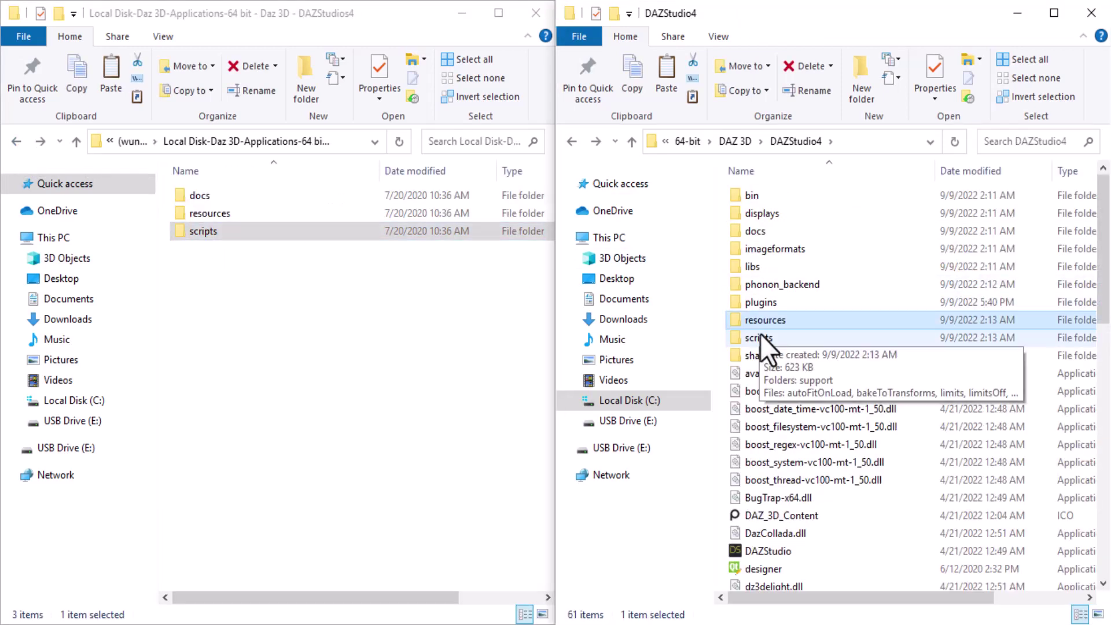
Open the scripts folder in both the DAZStudio4 install and the bridge download.
{"action": "left_click", "coordinate": [758, 338]}
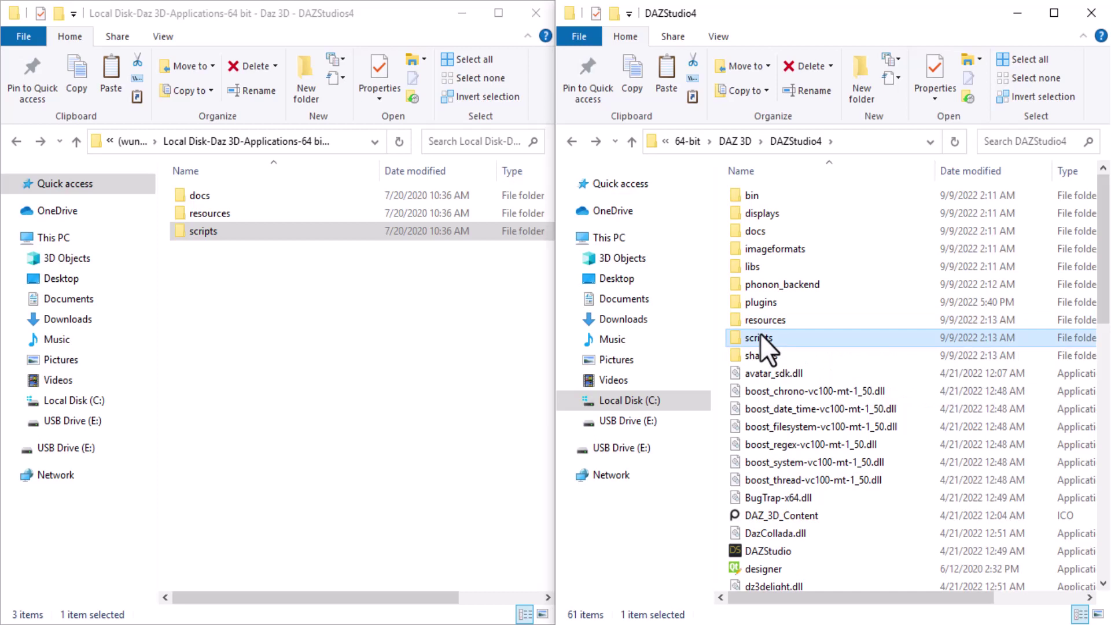
{"action": "double_click", "coordinate": [761, 337]}
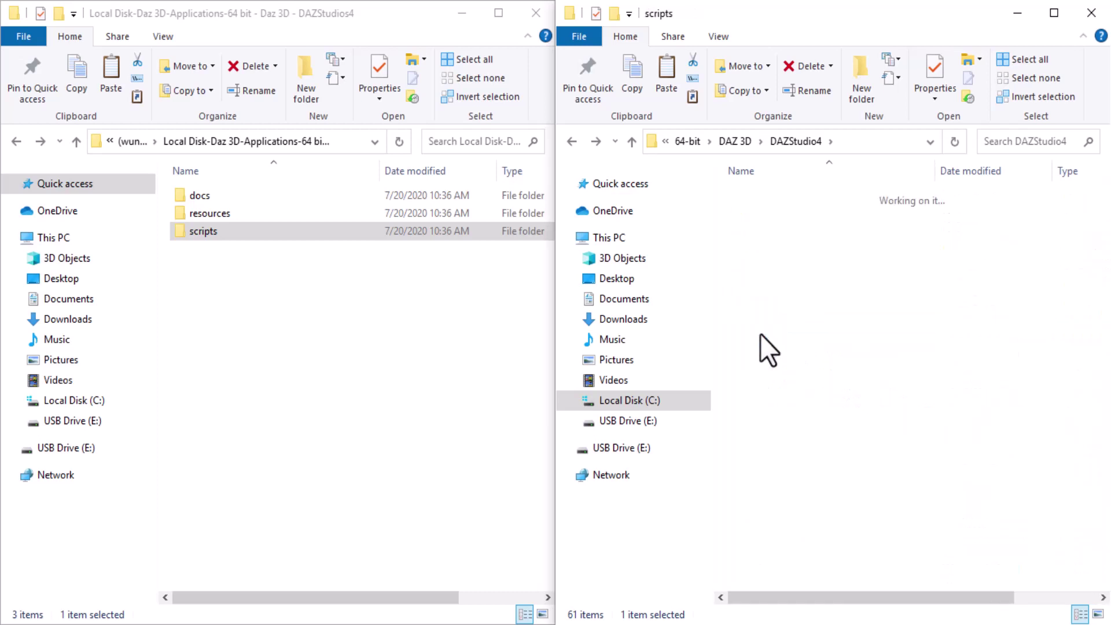
{"action": "left_click", "coordinate": [203, 234]}
{"action": "double_click", "coordinate": [203, 233]}
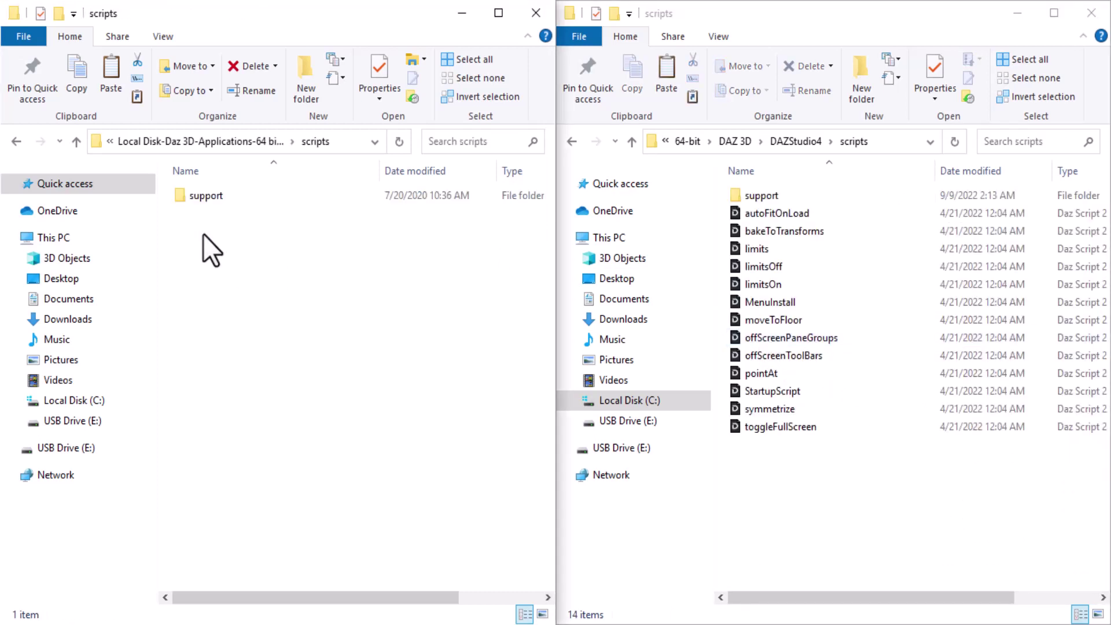
Open support > DAZ in the install and the bridge's DAZ folder holding the script.
{"action": "left_click", "coordinate": [203, 196]}
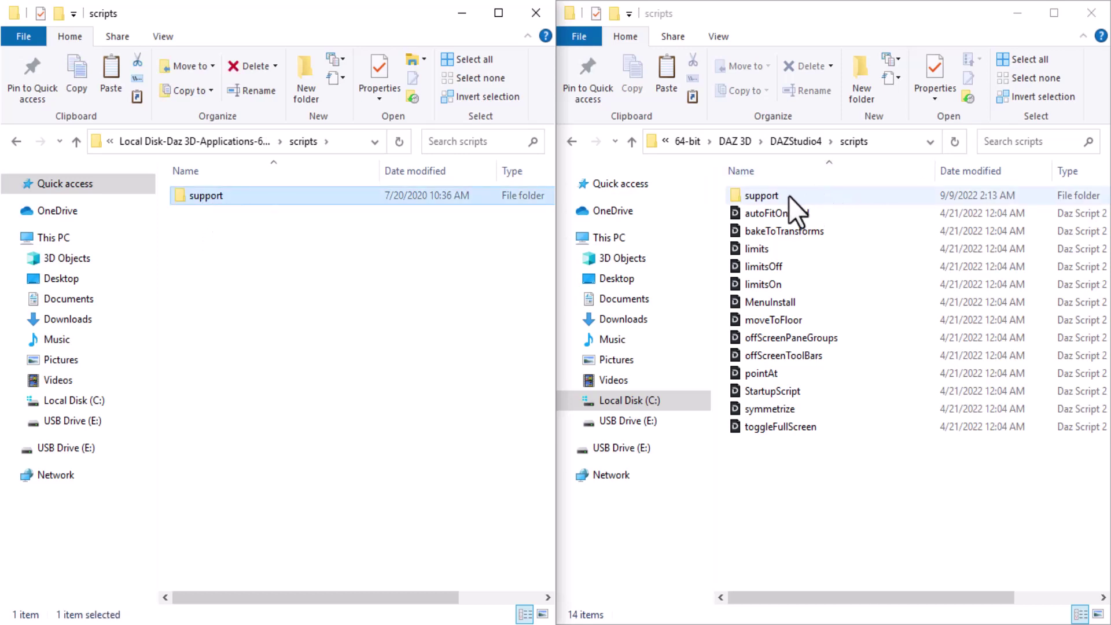
{"action": "left_click", "coordinate": [763, 193]}
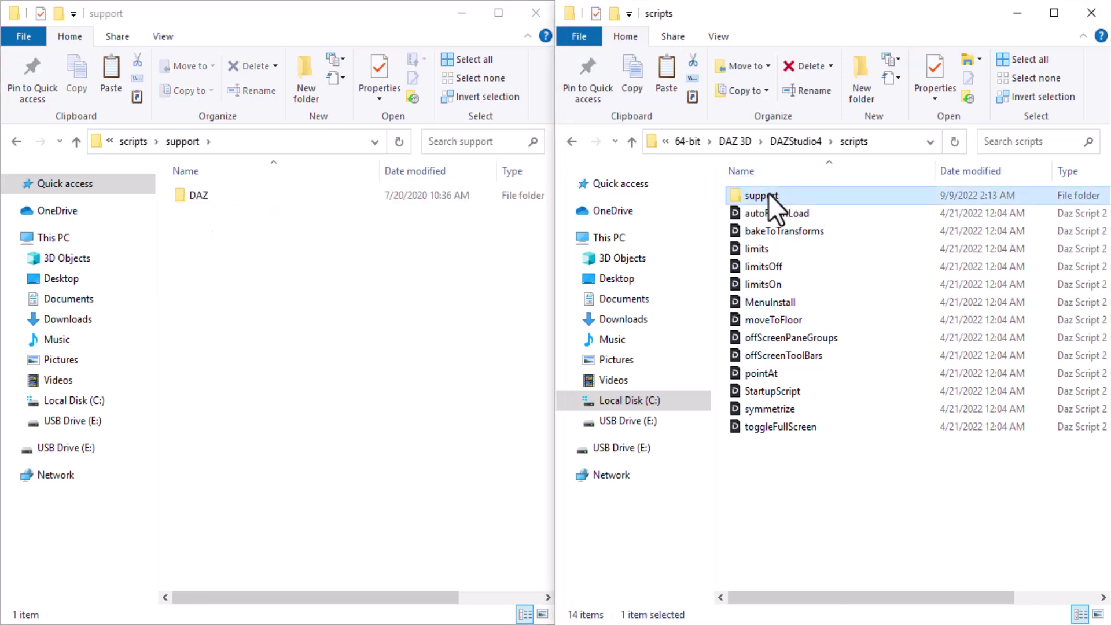
{"action": "double_click", "coordinate": [763, 196]}
{"action": "left_click", "coordinate": [762, 197]}
{"action": "key", "text": "Return"}
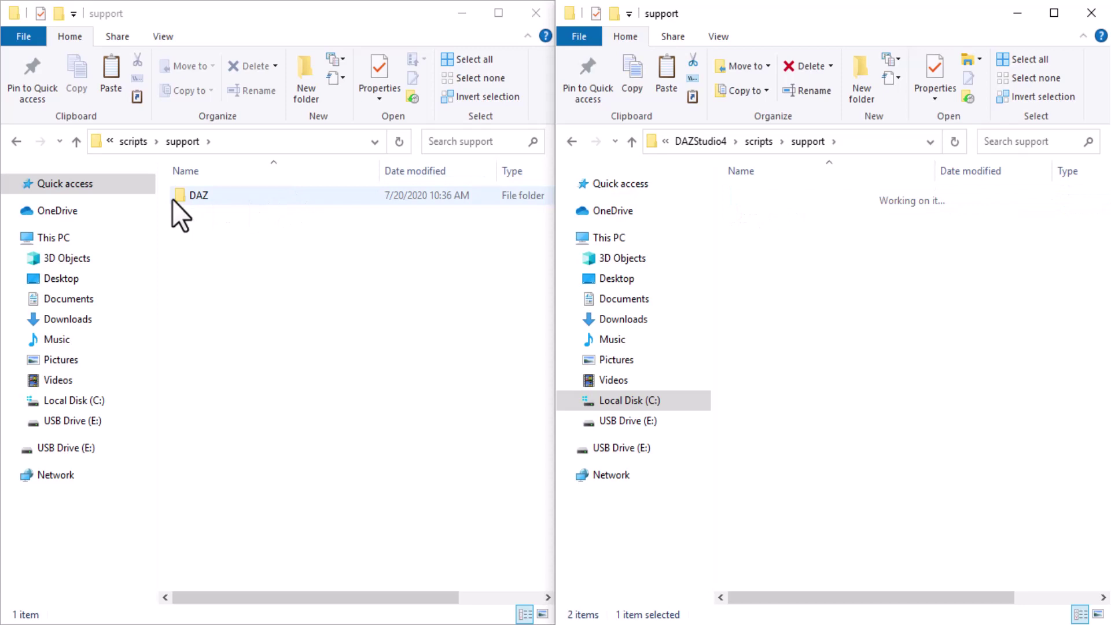
{"action": "left_click", "coordinate": [183, 197]}
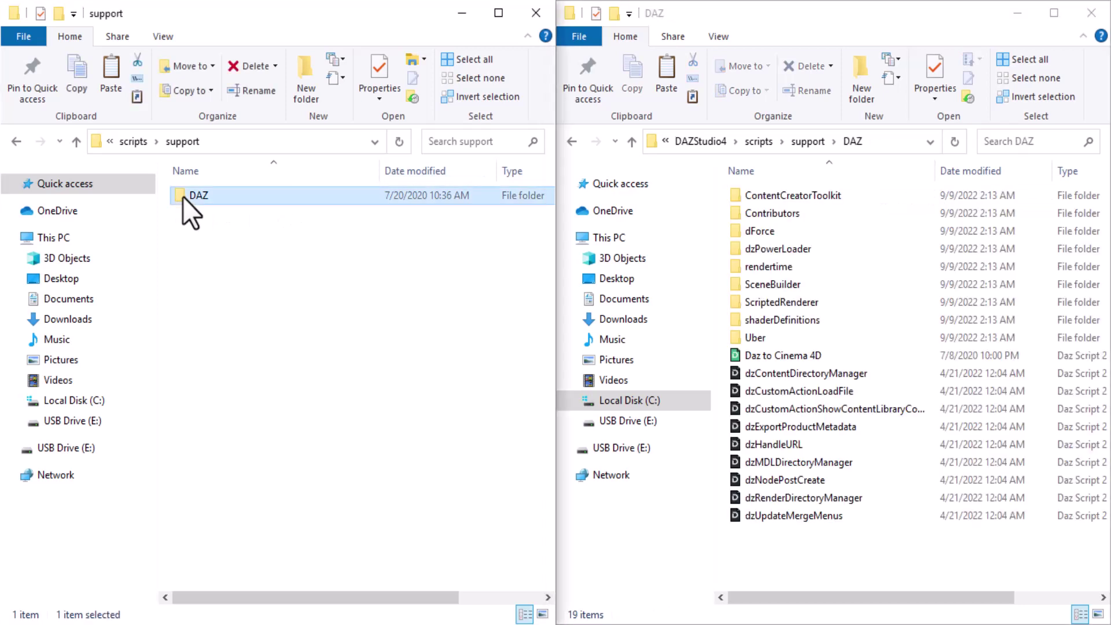
{"action": "double_click", "coordinate": [183, 197]}
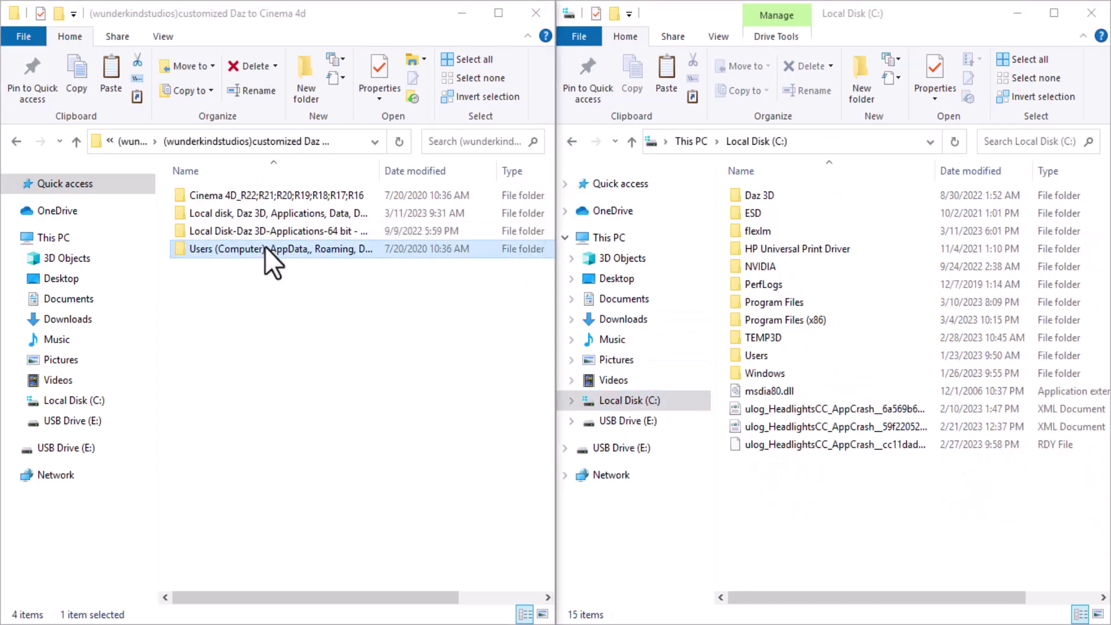
Turn on Hidden items in the user-folder window and select the AppData folder.
{"action": "left_click", "coordinate": [265, 247]}
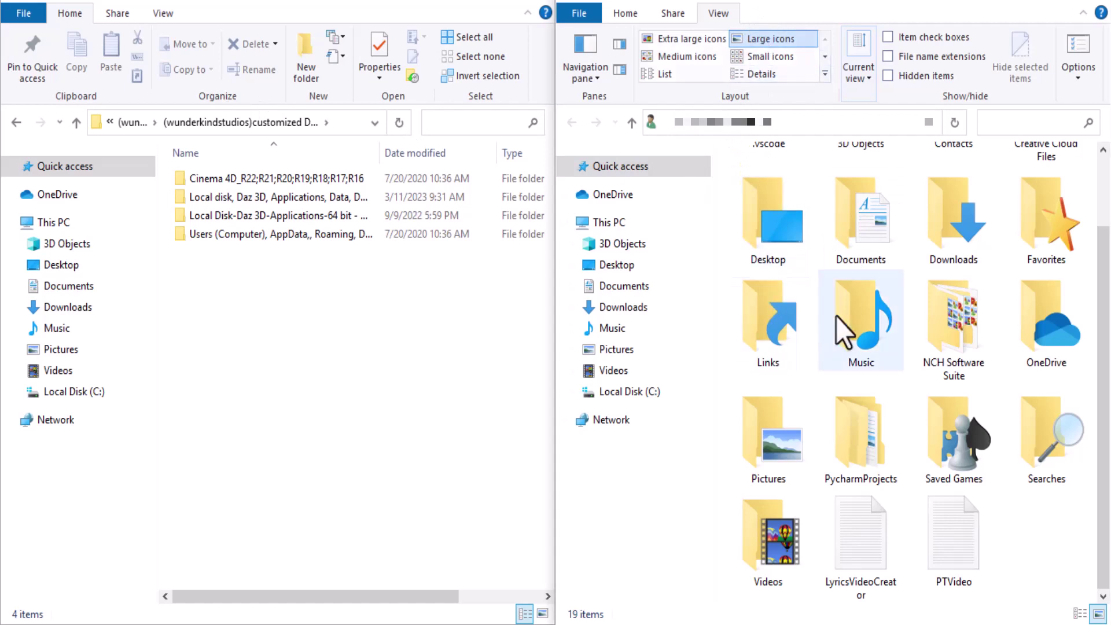
{"action": "scroll", "coordinate": [749, 155], "scroll_direction": "up", "scroll_amount": 2}
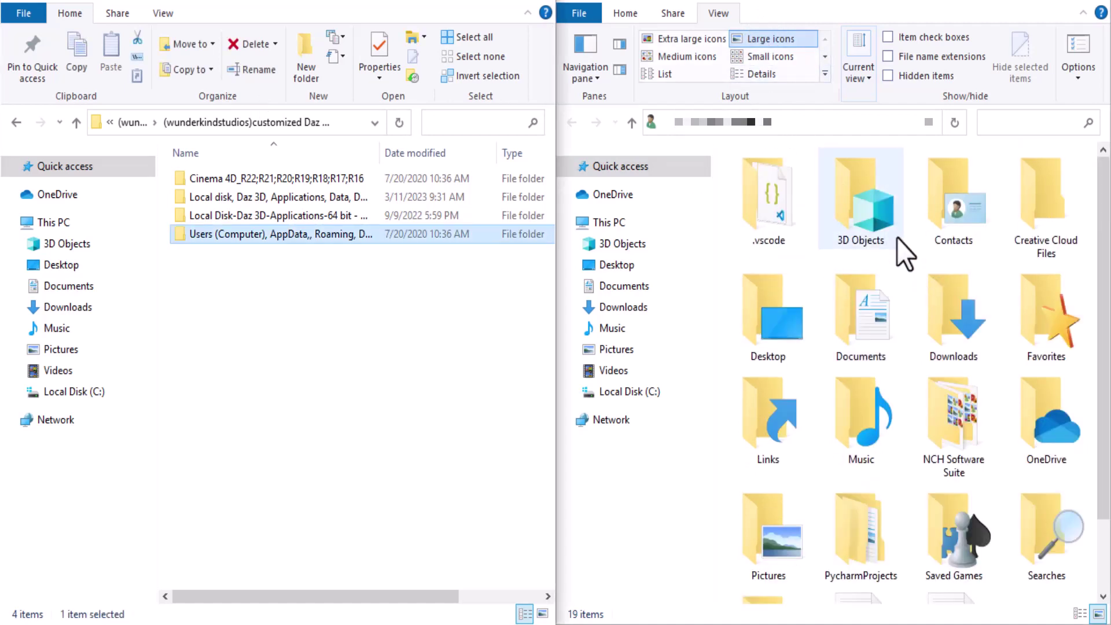
{"action": "left_click", "coordinate": [711, 8]}
{"action": "left_click", "coordinate": [888, 75]}
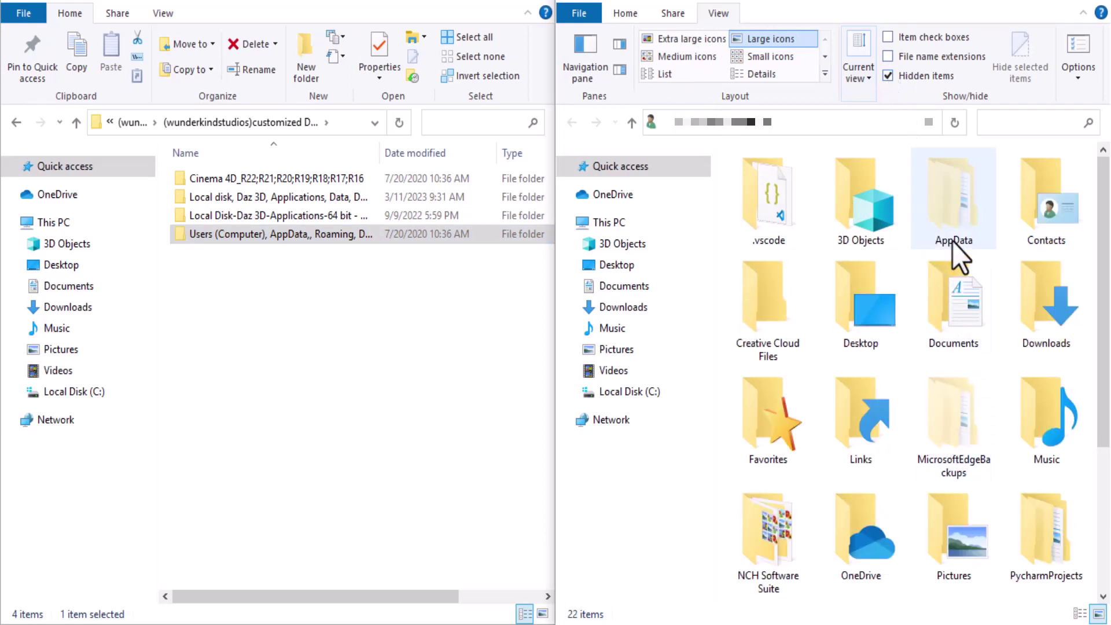
{"action": "left_click", "coordinate": [947, 216]}
Open AppData > Roaming on the right and the bridge's Roaming > DAZ 3D > Studio4 on the left.
{"action": "double_click", "coordinate": [947, 216]}
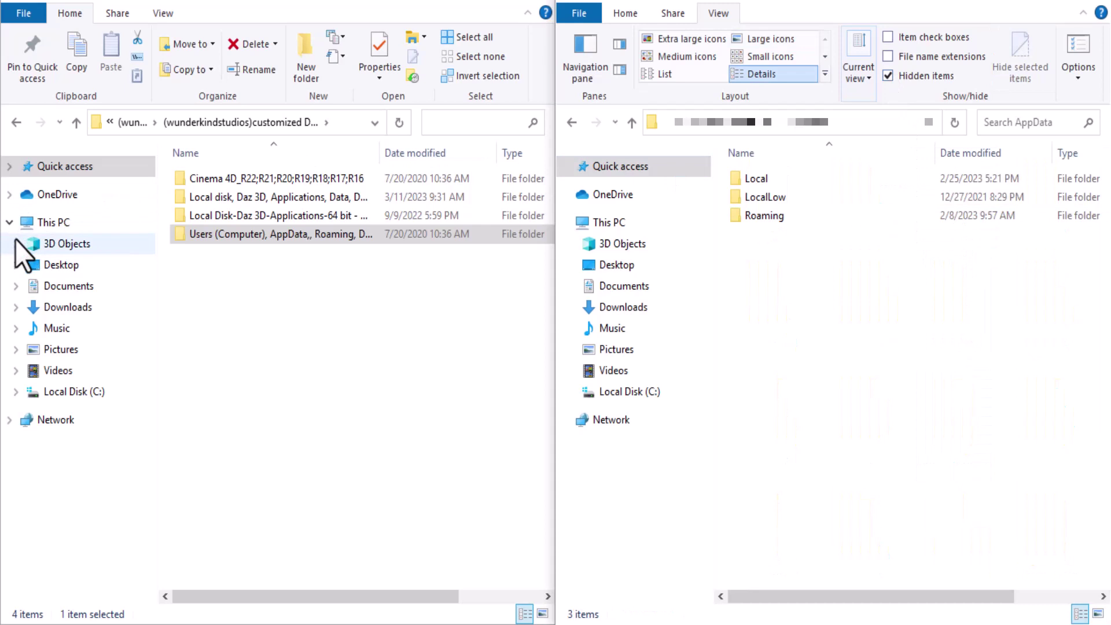
{"action": "left_click", "coordinate": [196, 234]}
{"action": "double_click", "coordinate": [196, 233]}
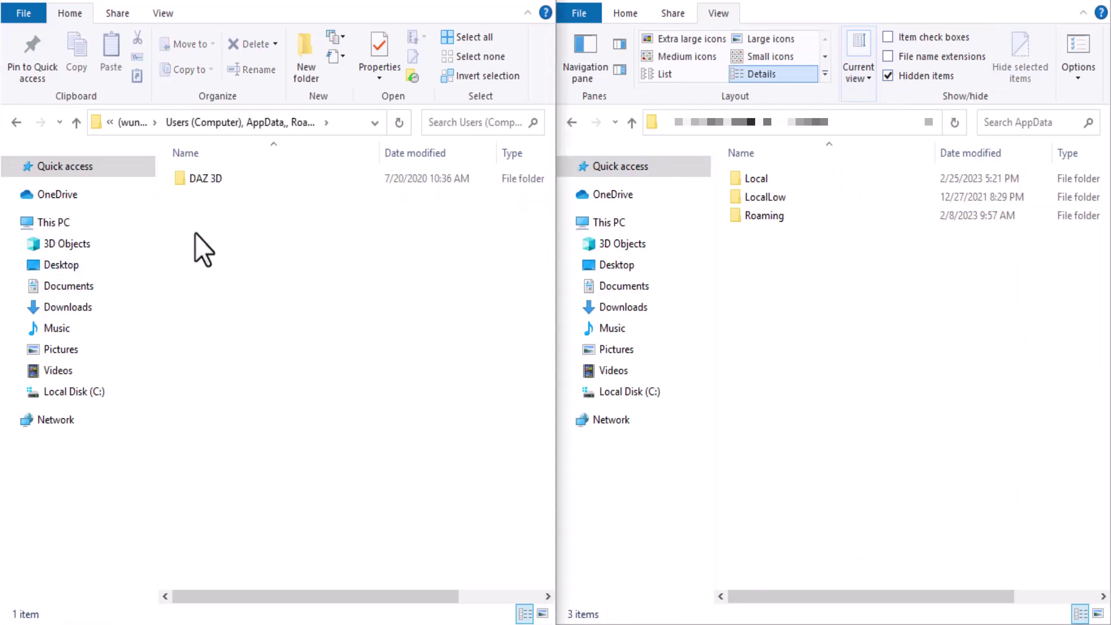
{"action": "double_click", "coordinate": [765, 214]}
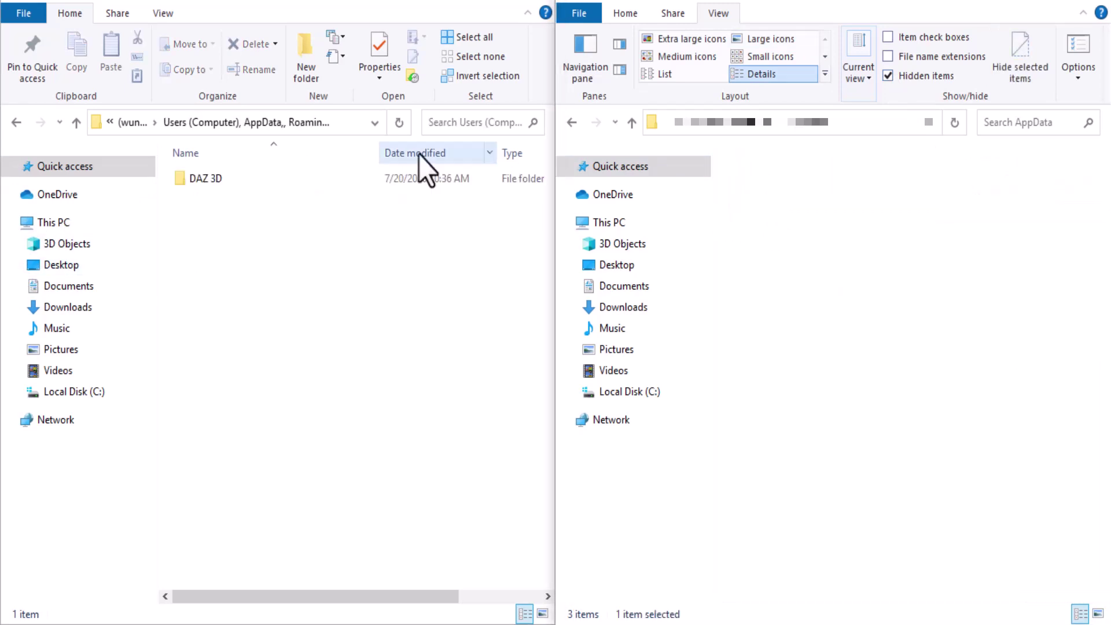
{"action": "left_click", "coordinate": [755, 419]}
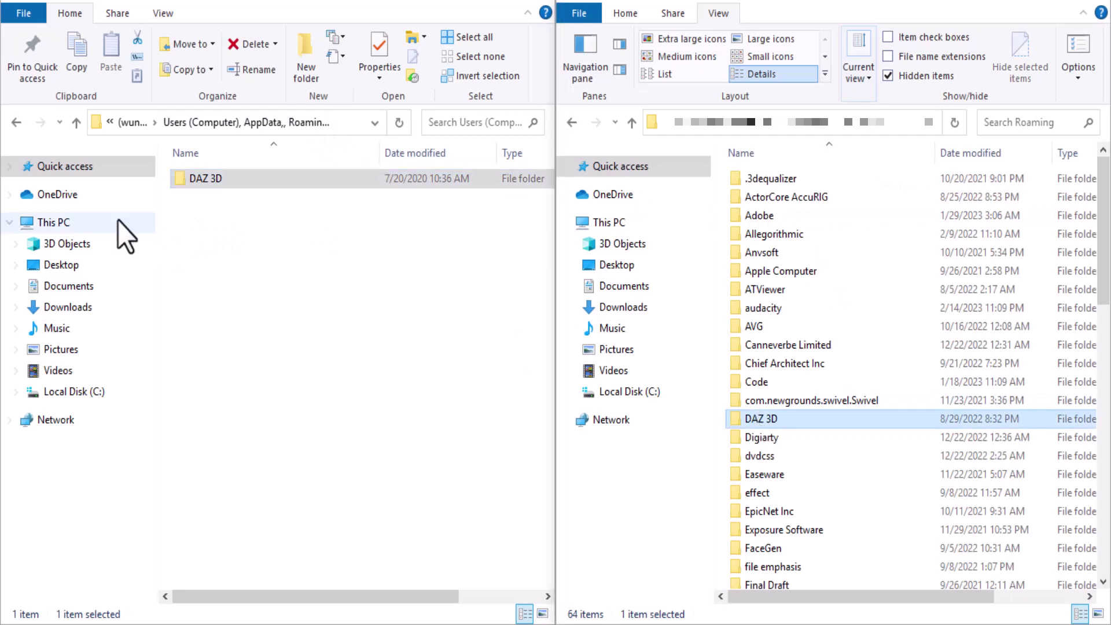
{"action": "left_click", "coordinate": [174, 178]}
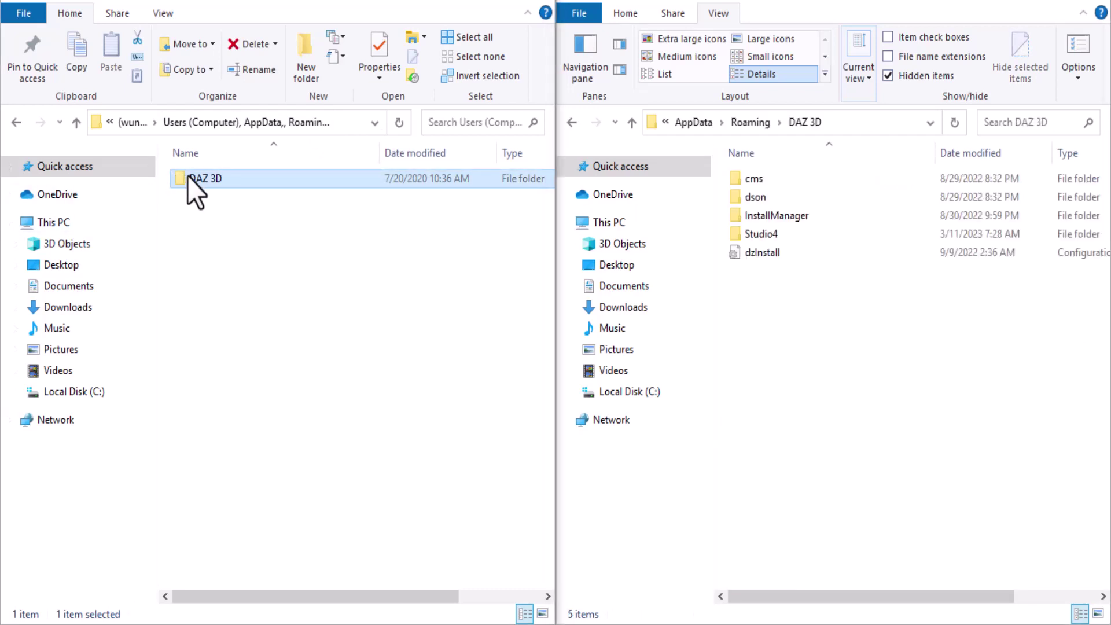
{"action": "double_click", "coordinate": [187, 176]}
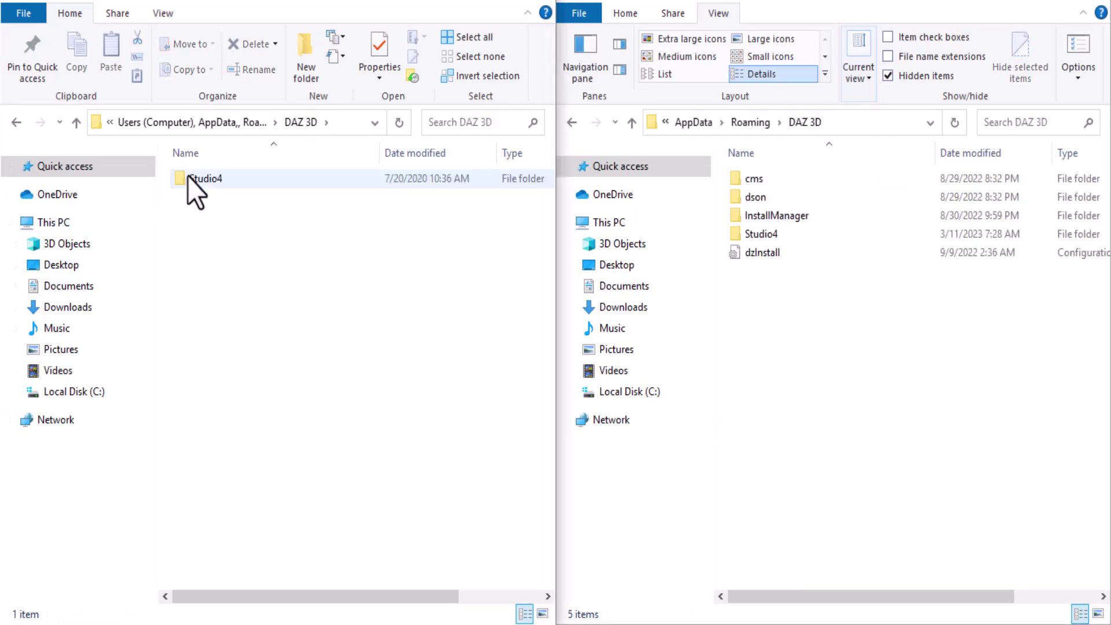
{"action": "left_click", "coordinate": [188, 176]}
{"action": "double_click", "coordinate": [187, 176]}
Open both RunOnce folders: Roaming's is empty, the bridge's holds Daz to Cinema 4D_Install.
{"action": "left_click", "coordinate": [768, 235]}
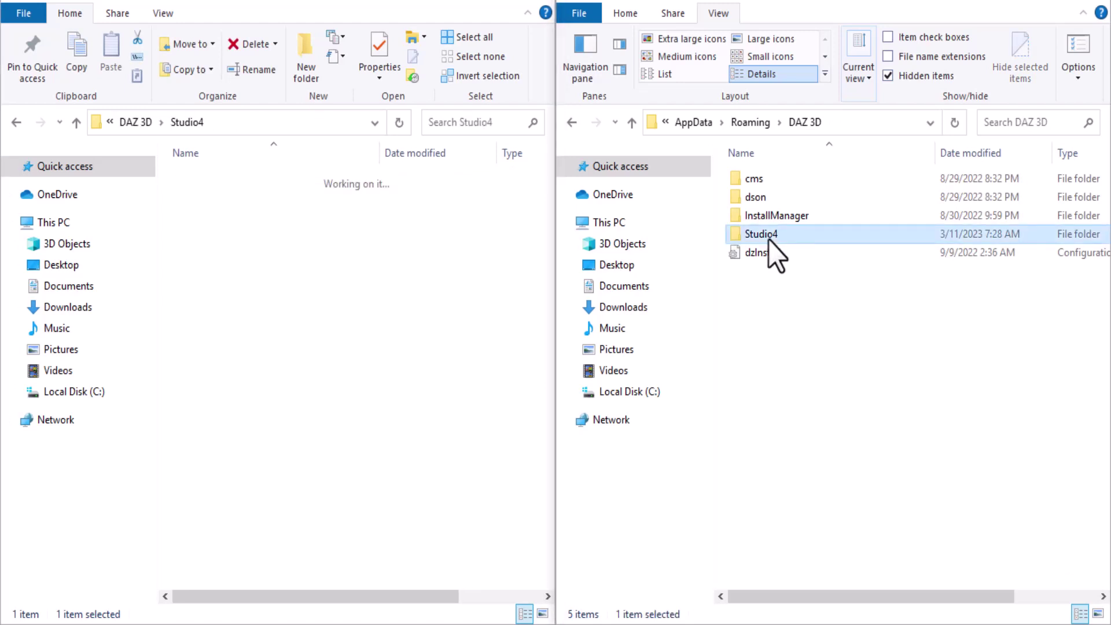
{"action": "double_click", "coordinate": [768, 237]}
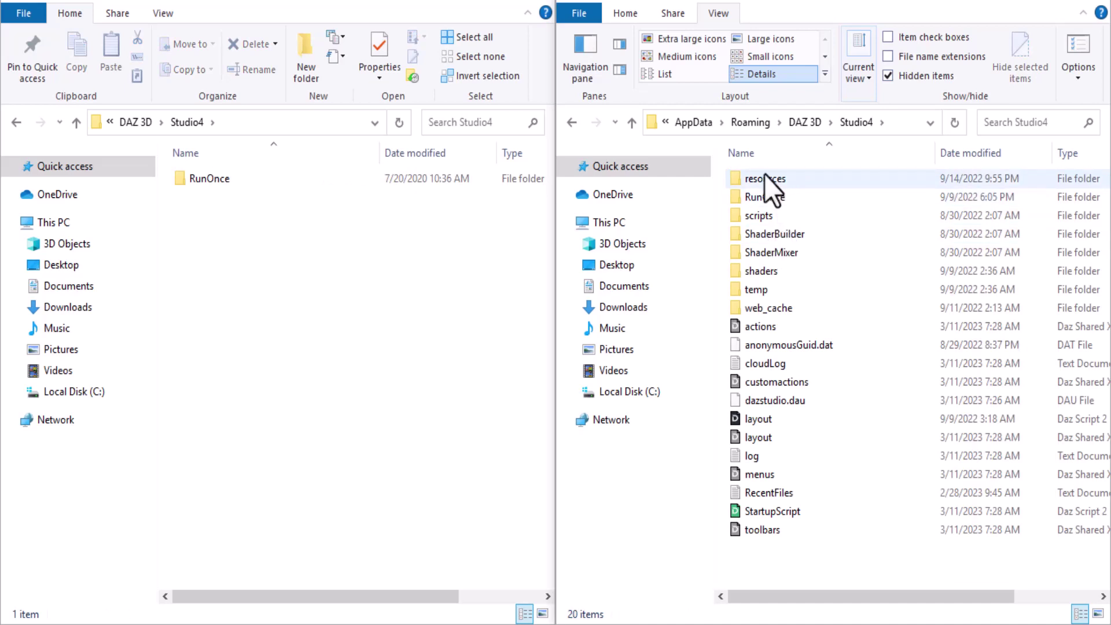
{"action": "left_click", "coordinate": [217, 184]}
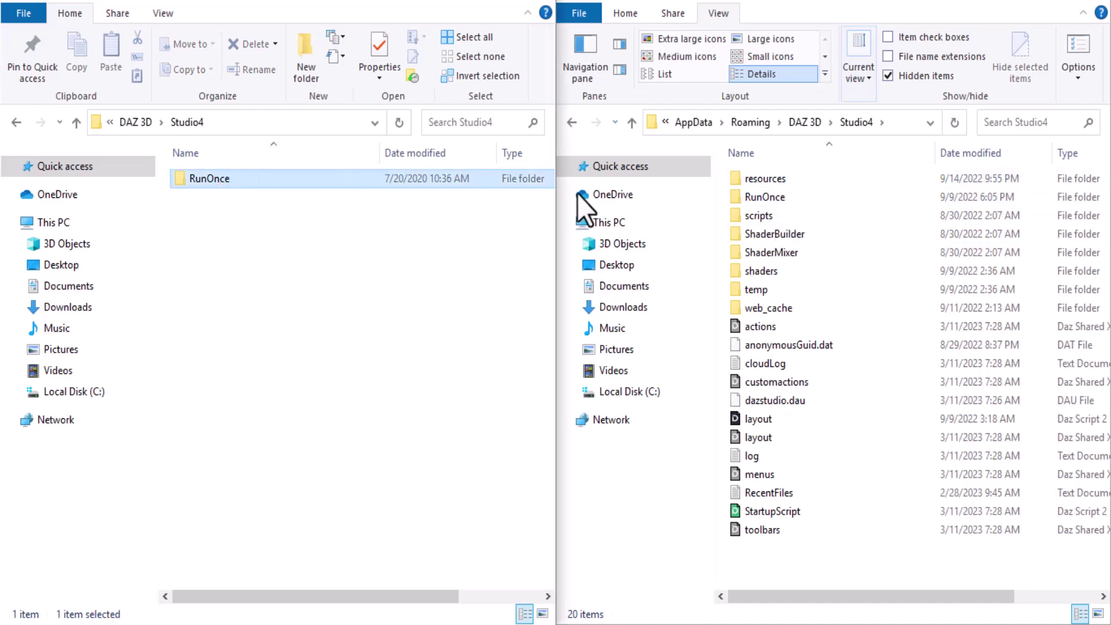
{"action": "left_click", "coordinate": [756, 200]}
{"action": "double_click", "coordinate": [755, 200]}
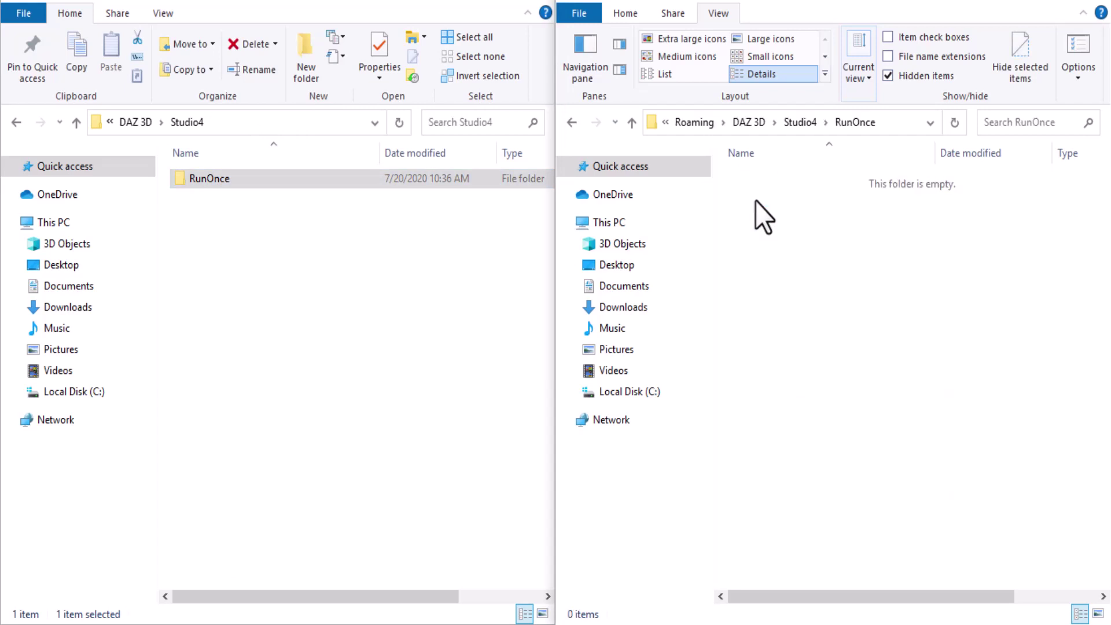
{"action": "left_click", "coordinate": [178, 182]}
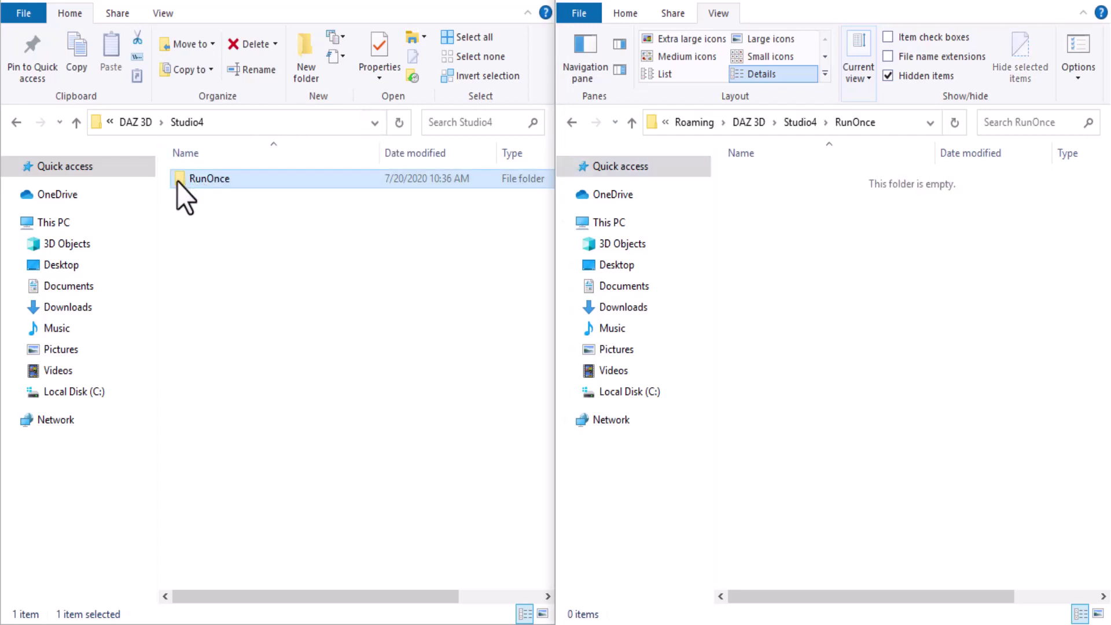
{"action": "double_click", "coordinate": [179, 181]}
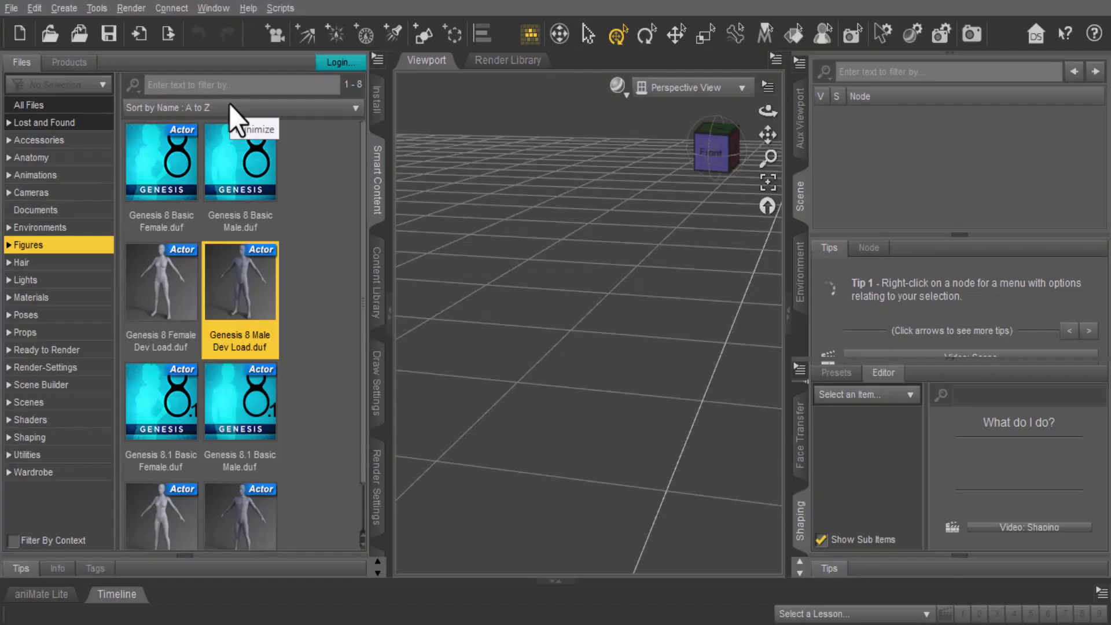
Load the Genesis 8 Male Dev Load figure and zoom in and out to inspect it.
{"action": "double_click", "coordinate": [245, 278]}
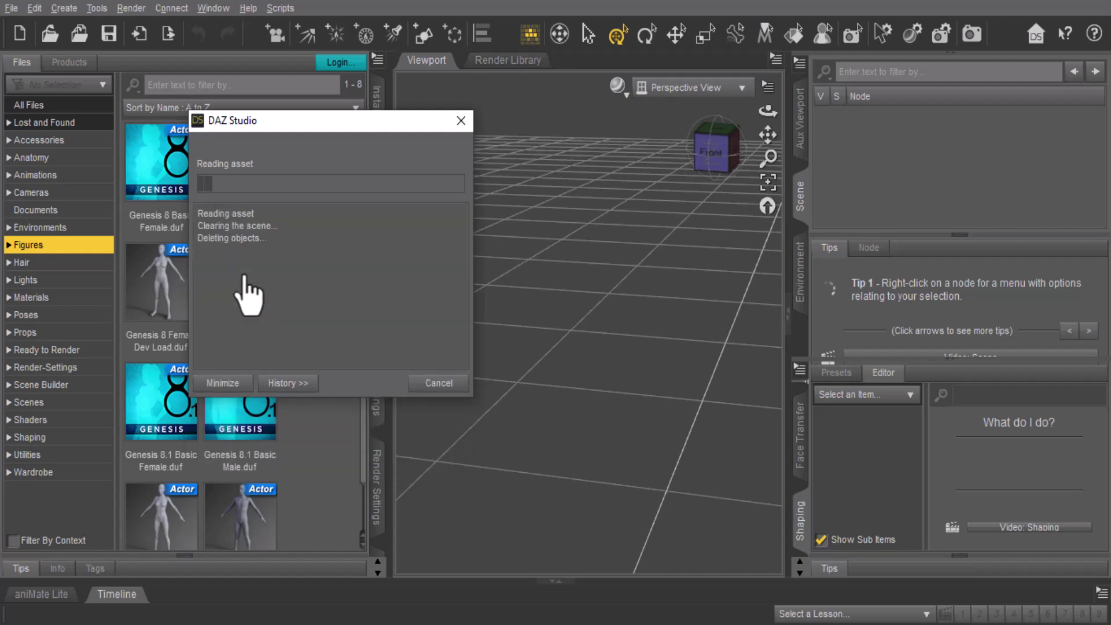
{"action": "scroll", "coordinate": [642, 165], "scroll_direction": "up", "scroll_amount": 3}
{"action": "left_click_drag", "start_coordinate": [767, 134], "coordinate": [761, 146]}
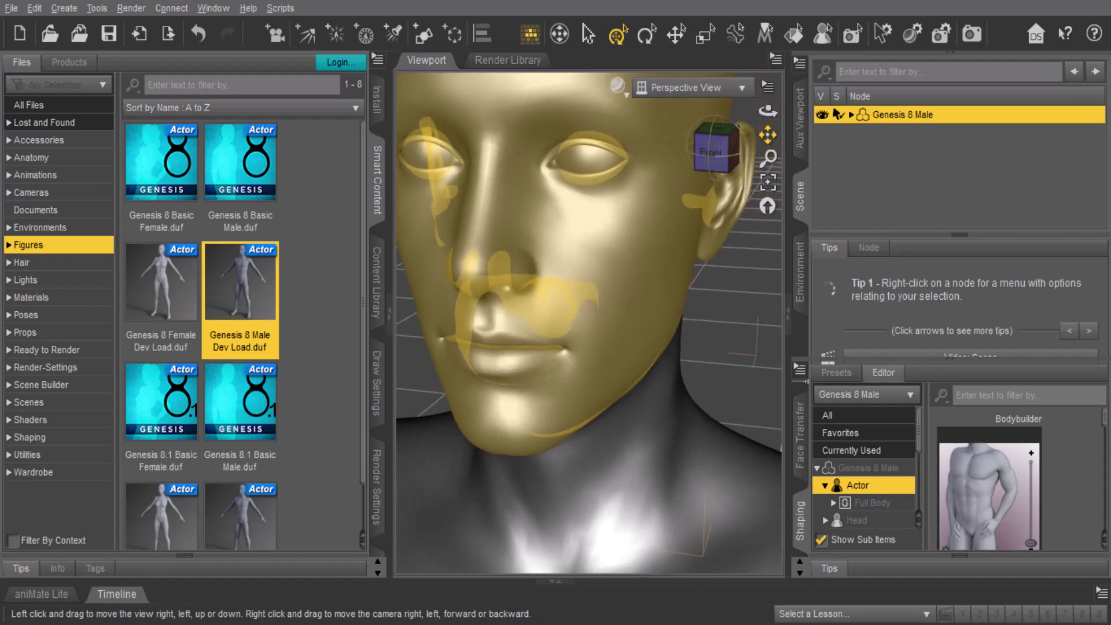
{"action": "scroll", "coordinate": [670, 168], "scroll_direction": "down", "scroll_amount": 5}
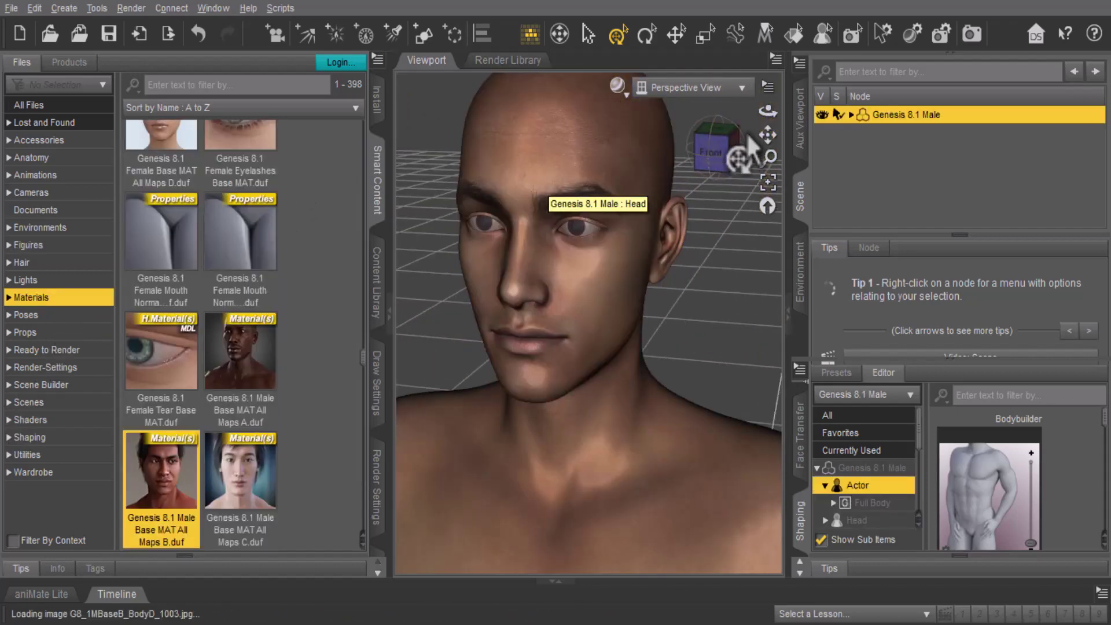
{"action": "scroll", "coordinate": [229, 327], "scroll_direction": "down", "scroll_amount": 10}
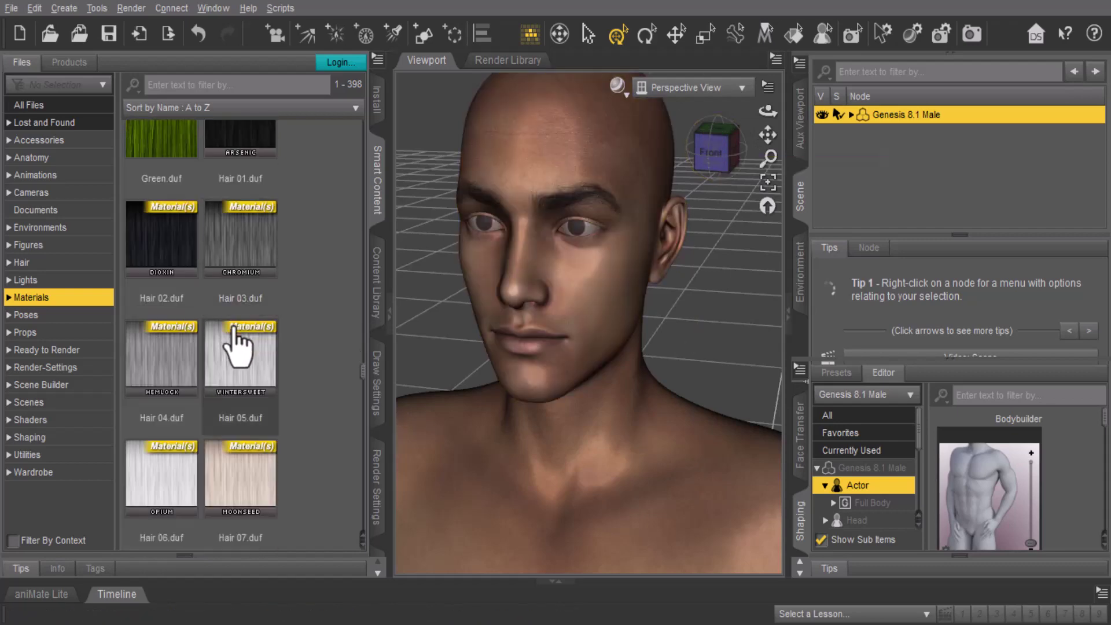
{"action": "scroll", "coordinate": [307, 323], "scroll_direction": "down", "scroll_amount": 15}
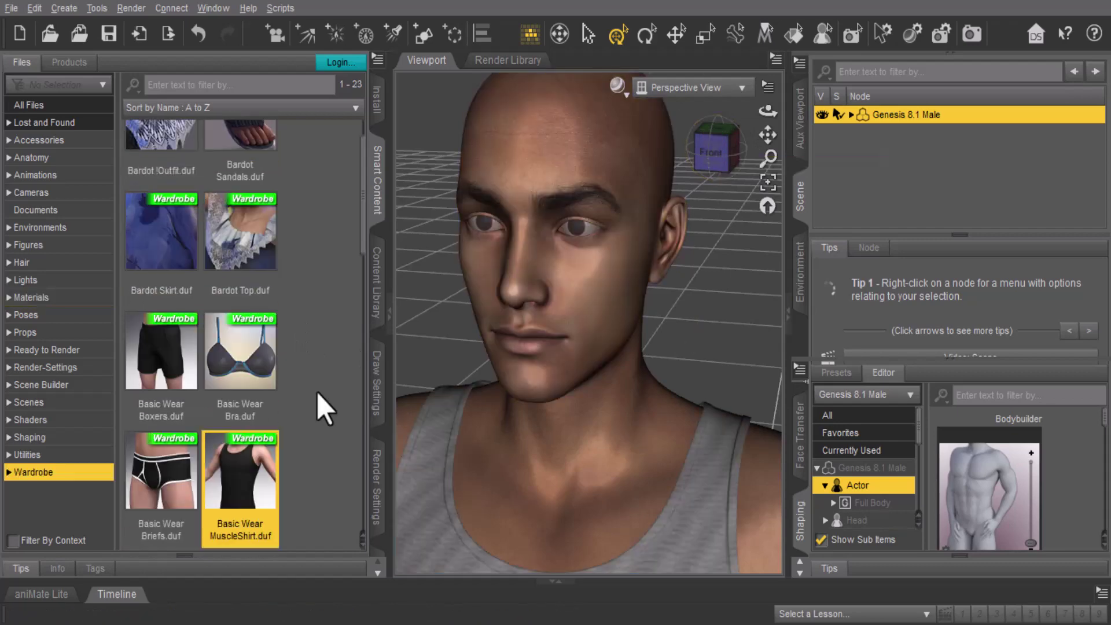
{"action": "scroll", "coordinate": [595, 294], "scroll_direction": "down", "scroll_amount": 5}
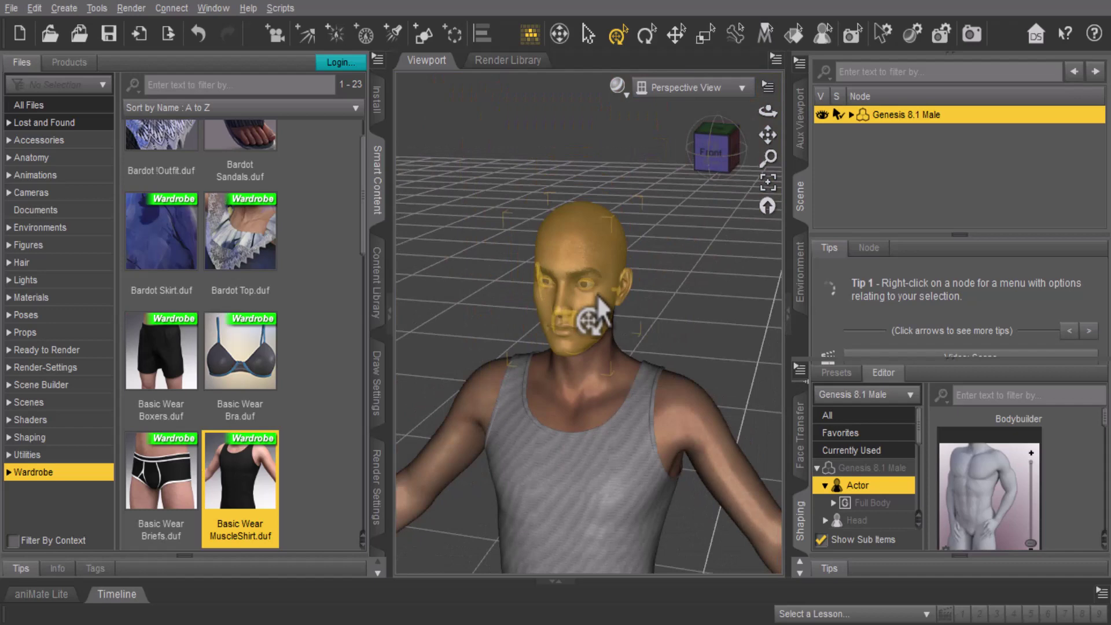
{"action": "scroll", "coordinate": [598, 293], "scroll_direction": "down", "scroll_amount": 6}
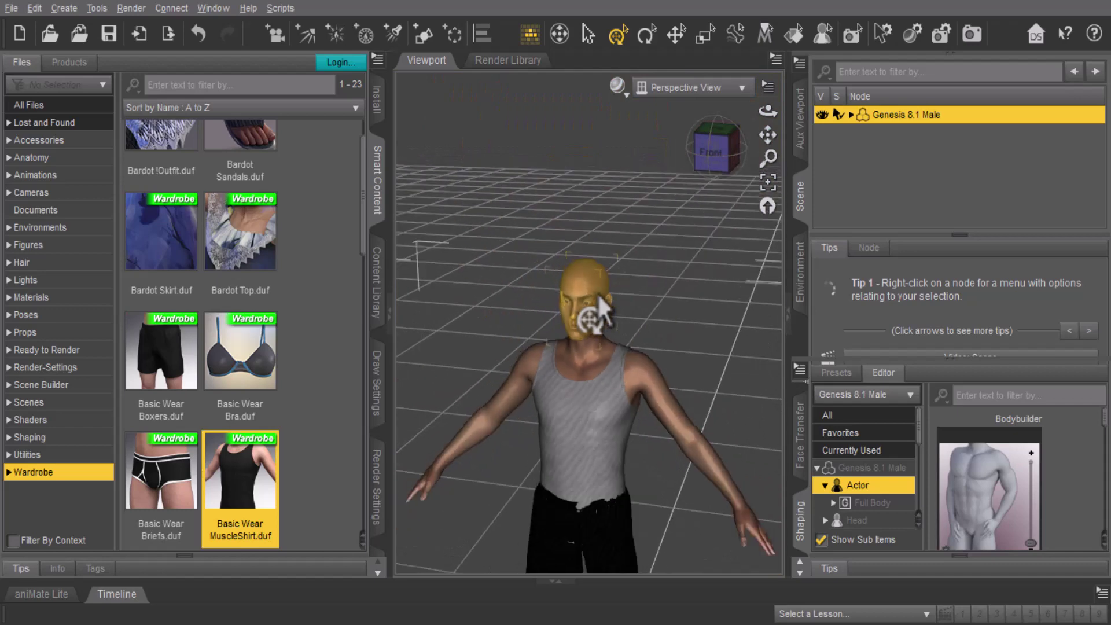
Orbit around the dressed figure and spear, then snap back to the Front view.
{"action": "left_click", "coordinate": [721, 159]}
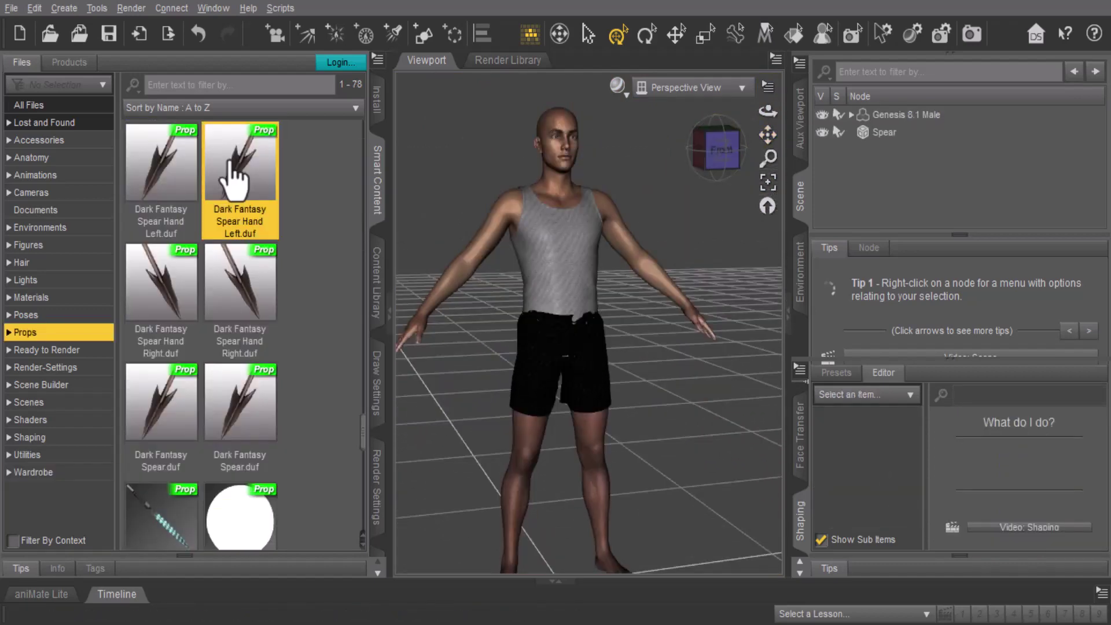
{"action": "left_click_drag", "start_coordinate": [724, 156], "coordinate": [880, 297]}
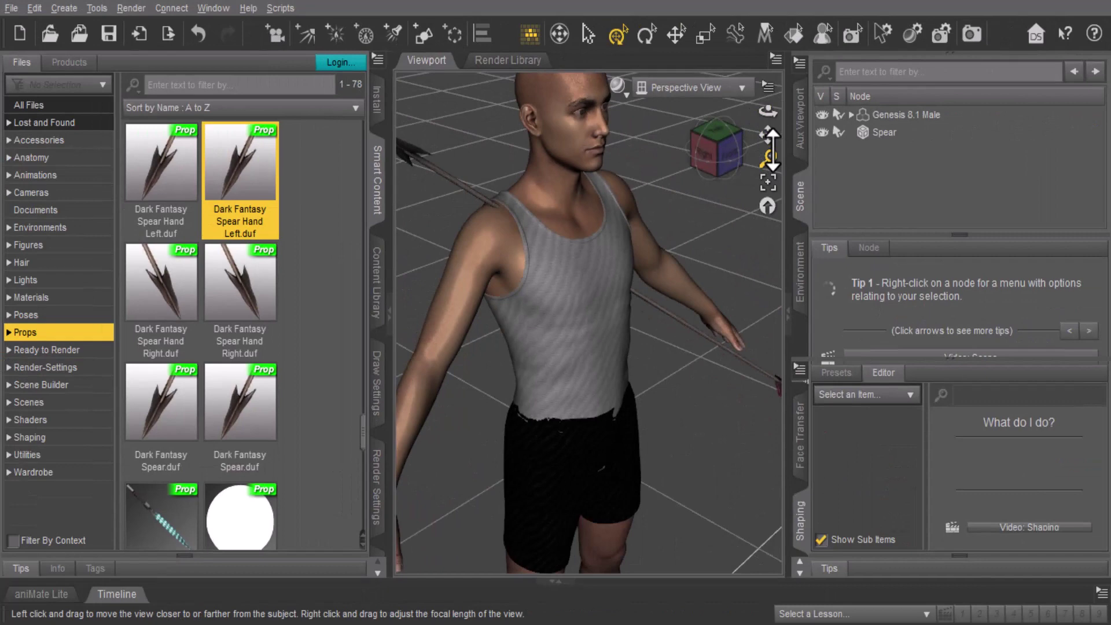
{"action": "left_click_drag", "start_coordinate": [768, 110], "coordinate": [691, 146]}
{"action": "left_click", "coordinate": [726, 157]}
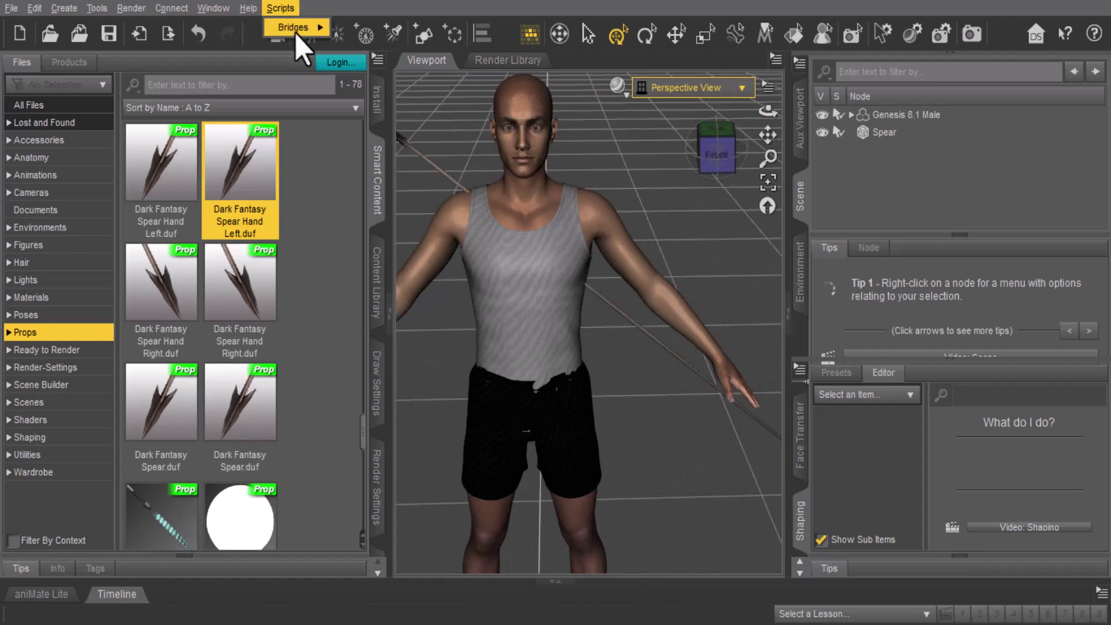
Export the scene via Scripts > Bridges > Daz to Cinema 4D, then open Cinema 4D's plugins list.
{"action": "mouse_move", "coordinate": [295, 33]}
{"action": "left_click", "coordinate": [386, 29]}
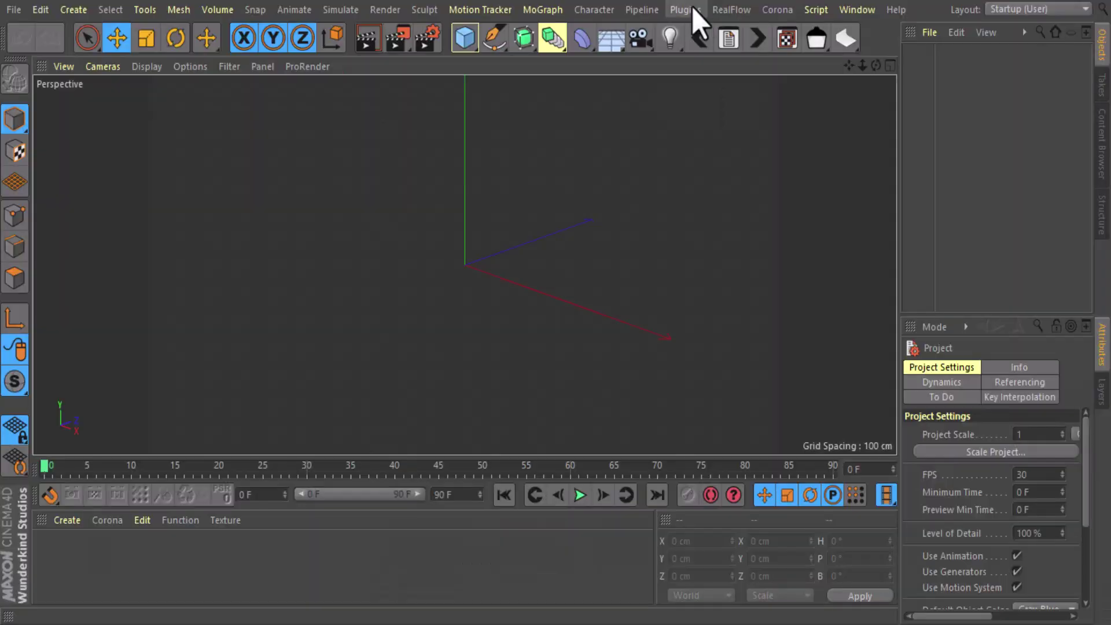
{"action": "left_click", "coordinate": [692, 9]}
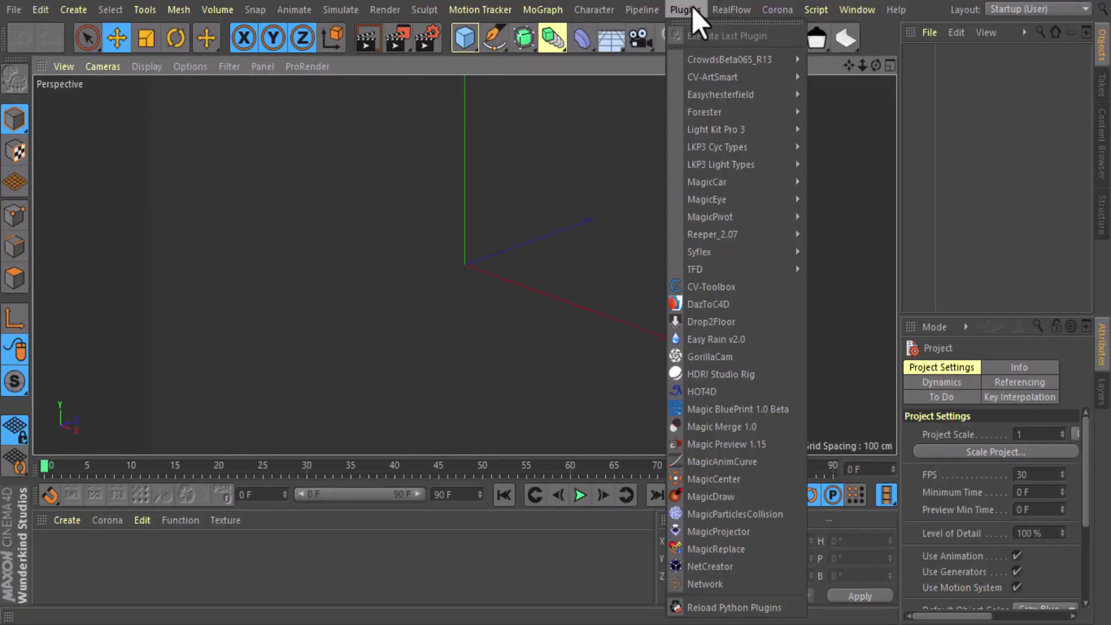
Auto-import the Daz figure and spear through DazToC4D, postponing the texture save with Later...
{"action": "left_click", "coordinate": [706, 305]}
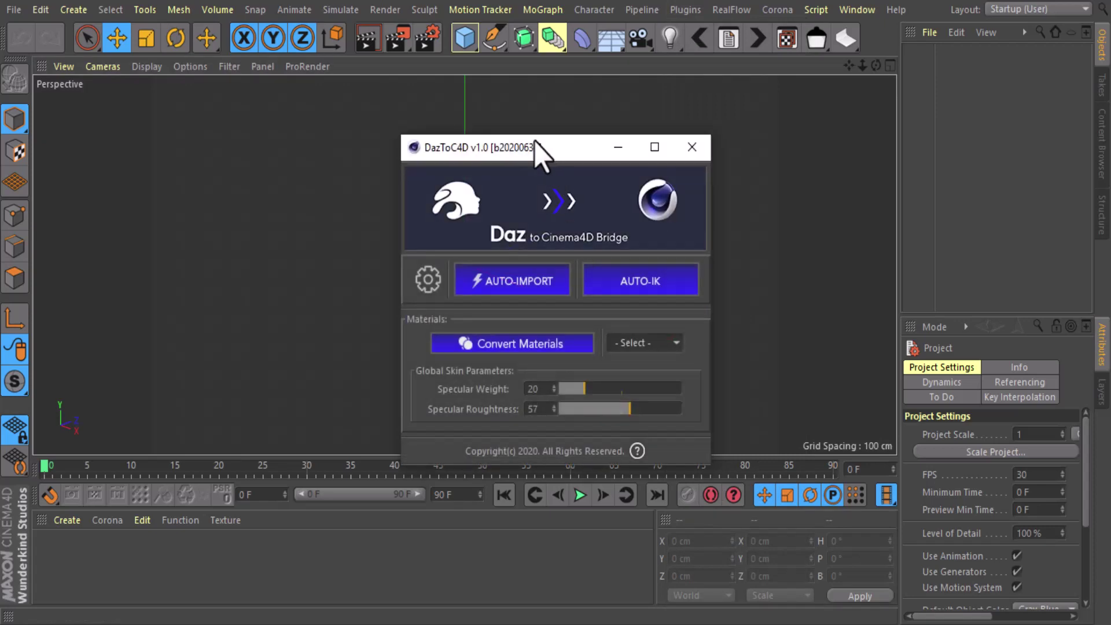
{"action": "left_click_drag", "start_coordinate": [535, 141], "coordinate": [553, 92]}
{"action": "left_click", "coordinate": [518, 227]}
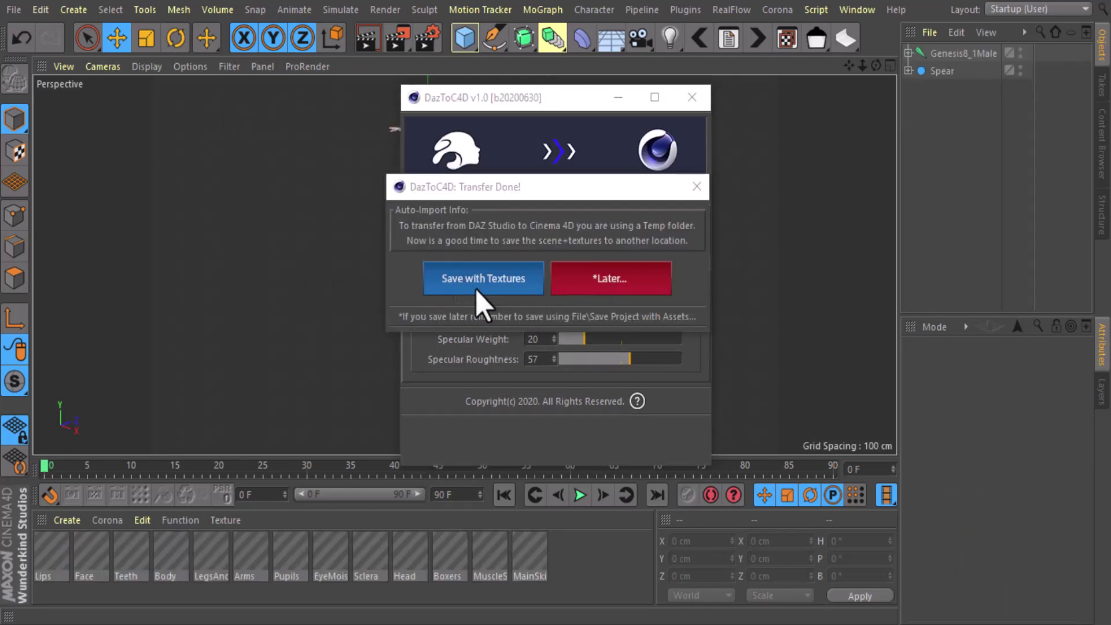
{"action": "left_click", "coordinate": [589, 272]}
Set the bridge's material conversion dropdown to Octane.
{"action": "left_click_drag", "start_coordinate": [547, 99], "coordinate": [550, 62]}
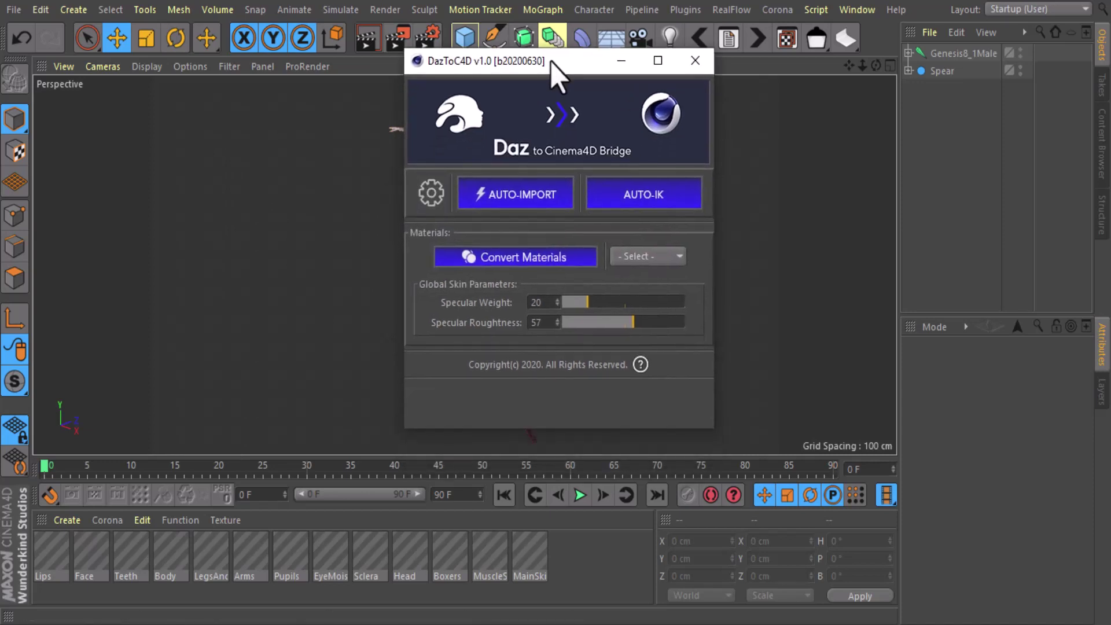
{"action": "left_click", "coordinate": [624, 255]}
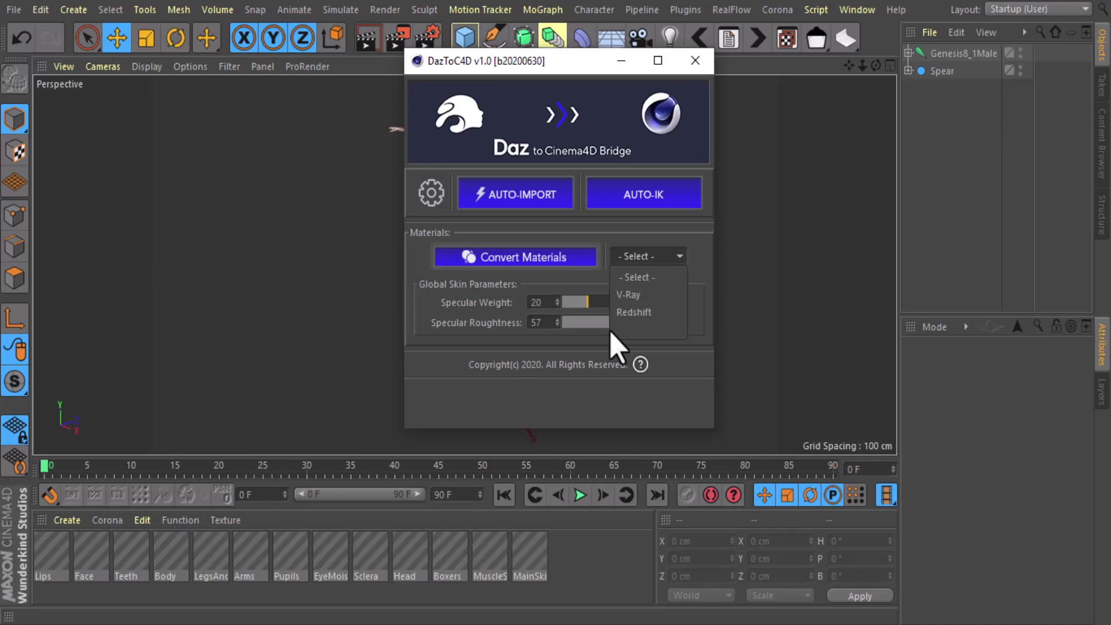
{"action": "left_click", "coordinate": [629, 330]}
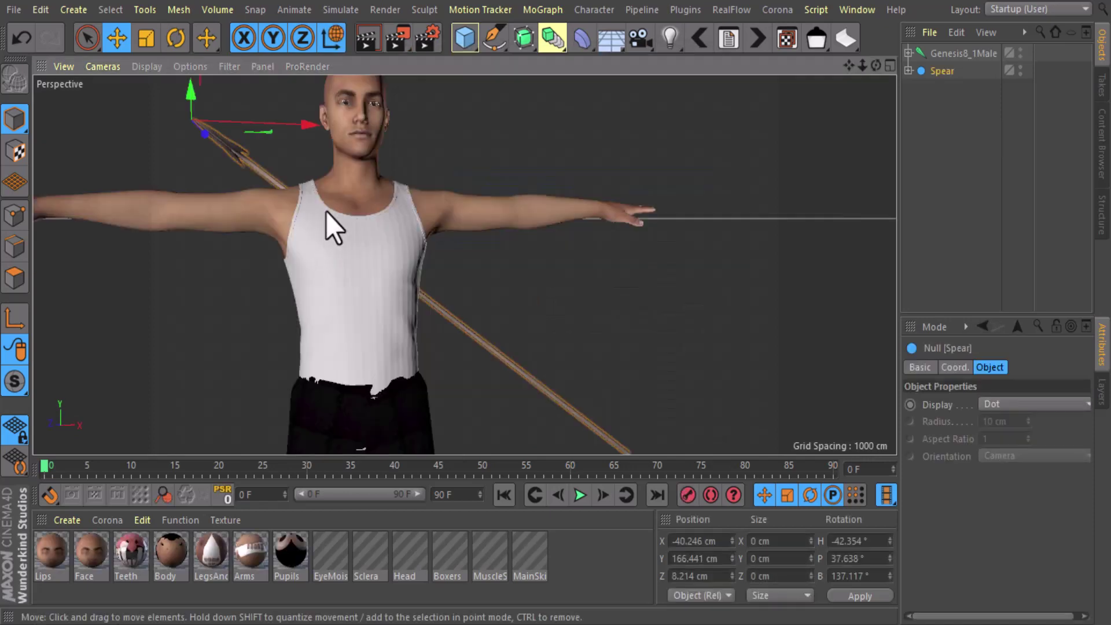
Shift the spear along its X axis to -39.108 cm.
{"action": "left_click_drag", "start_coordinate": [325, 211], "coordinate": [412, 308], "text": "alt"}
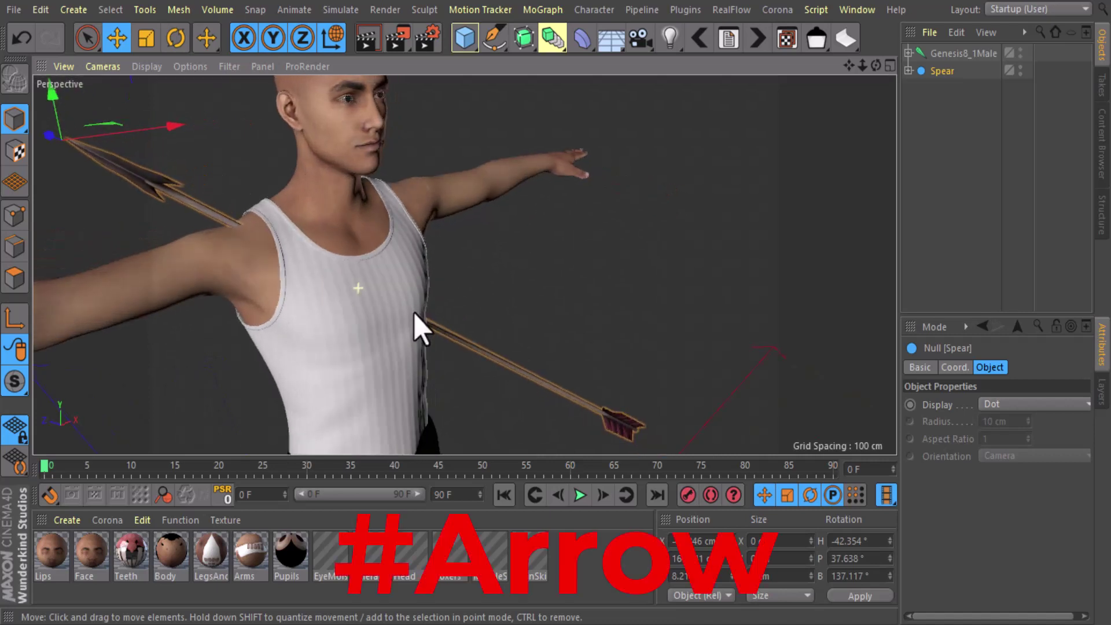
{"action": "mouse_move", "coordinate": [127, 147]}
{"action": "left_mouse_down"}
{"action": "mouse_move", "coordinate": [174, 144]}
{"action": "mouse_move", "coordinate": [136, 162]}
{"action": "left_mouse_up"}
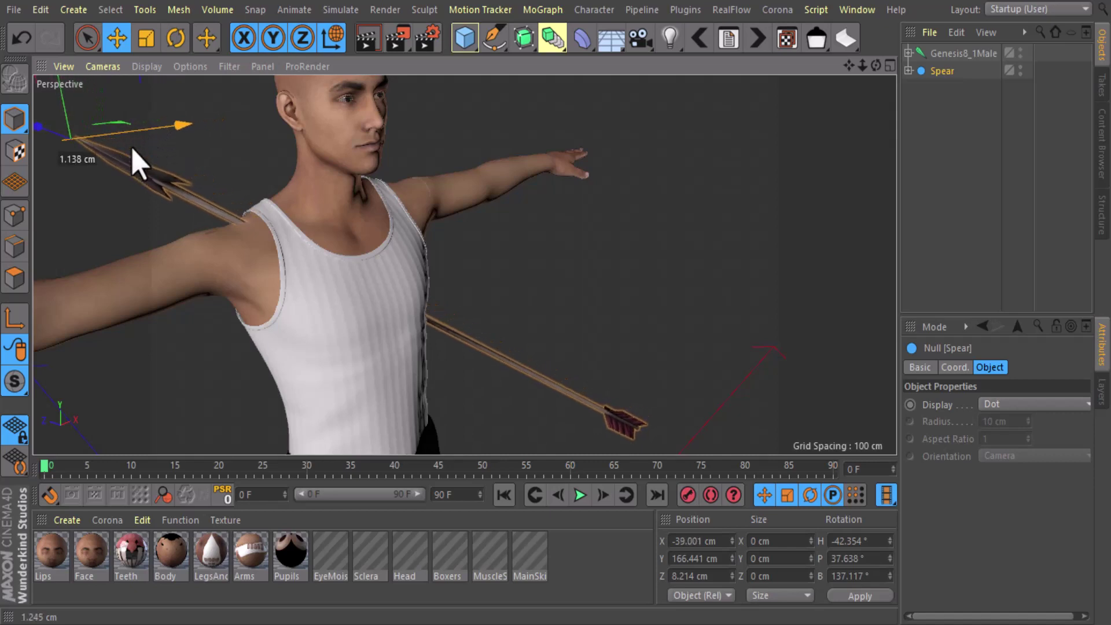
{"action": "left_click_drag", "start_coordinate": [330, 132], "coordinate": [324, 165], "text": "alt"}
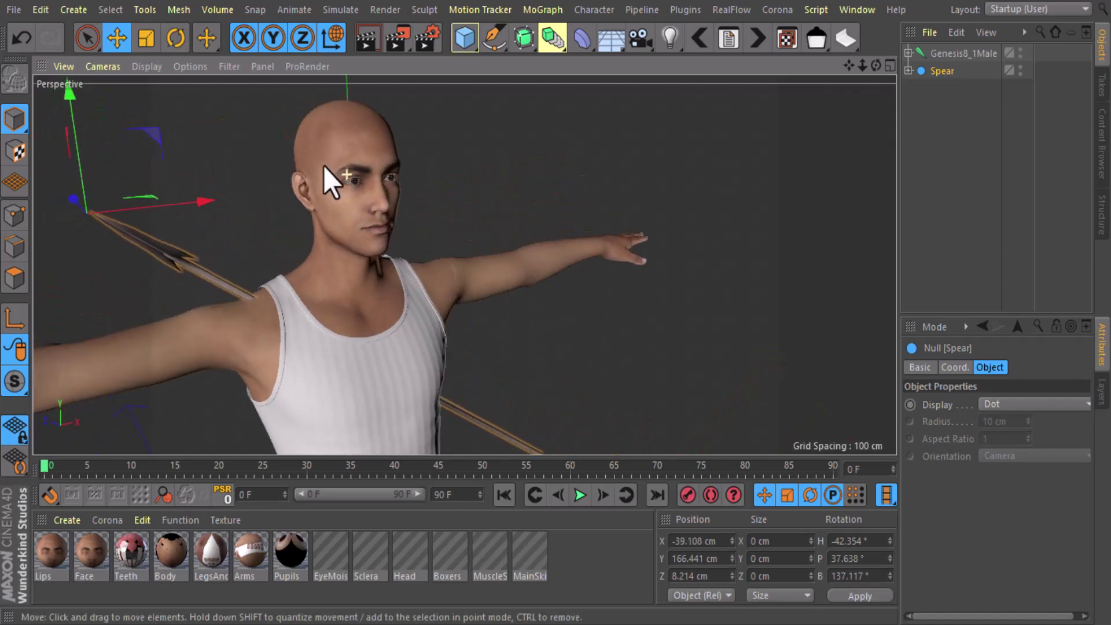
Zoom in on the textured figure, then reposition the reopened DazToC4D bridge window.
{"action": "scroll", "coordinate": [385, 224], "scroll_direction": "up", "scroll_amount": 5}
{"action": "scroll", "coordinate": [365, 151], "scroll_direction": "up", "scroll_amount": 2}
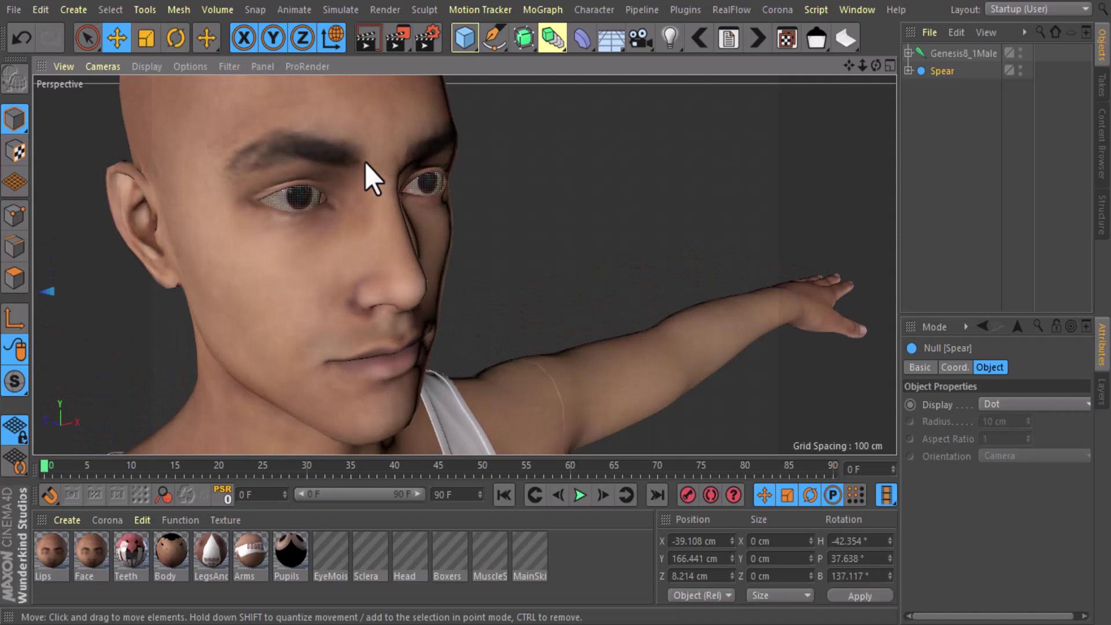
{"action": "scroll", "coordinate": [365, 162], "scroll_direction": "down", "scroll_amount": 6}
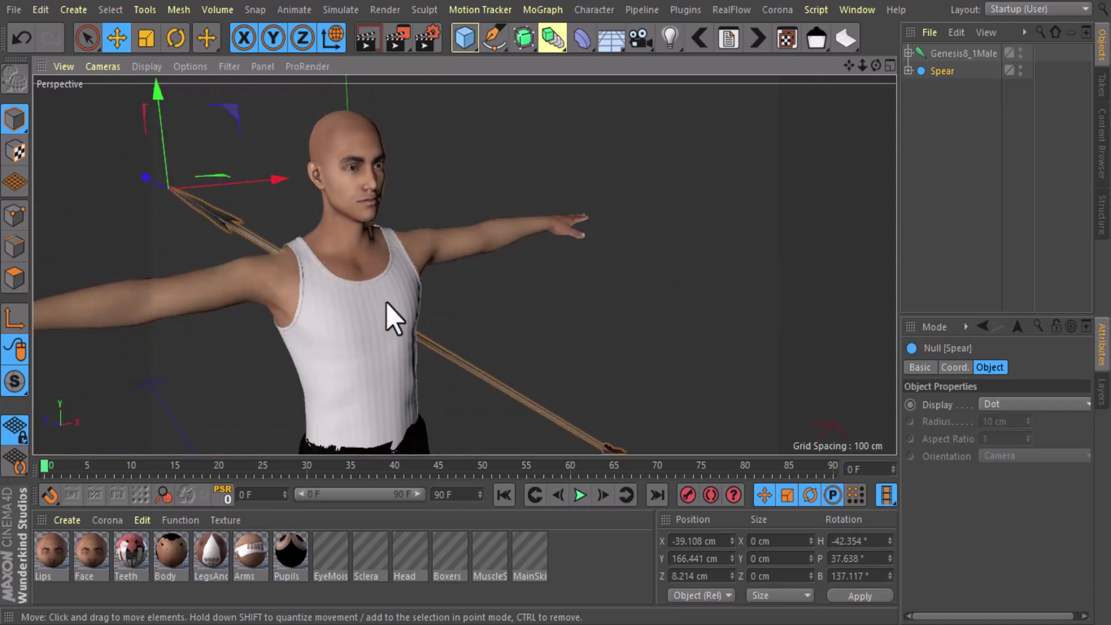
{"action": "scroll", "coordinate": [359, 319], "scroll_direction": "down", "scroll_amount": 2}
{"action": "left_click_drag", "start_coordinate": [322, 342], "coordinate": [367, 338], "text": "alt"}
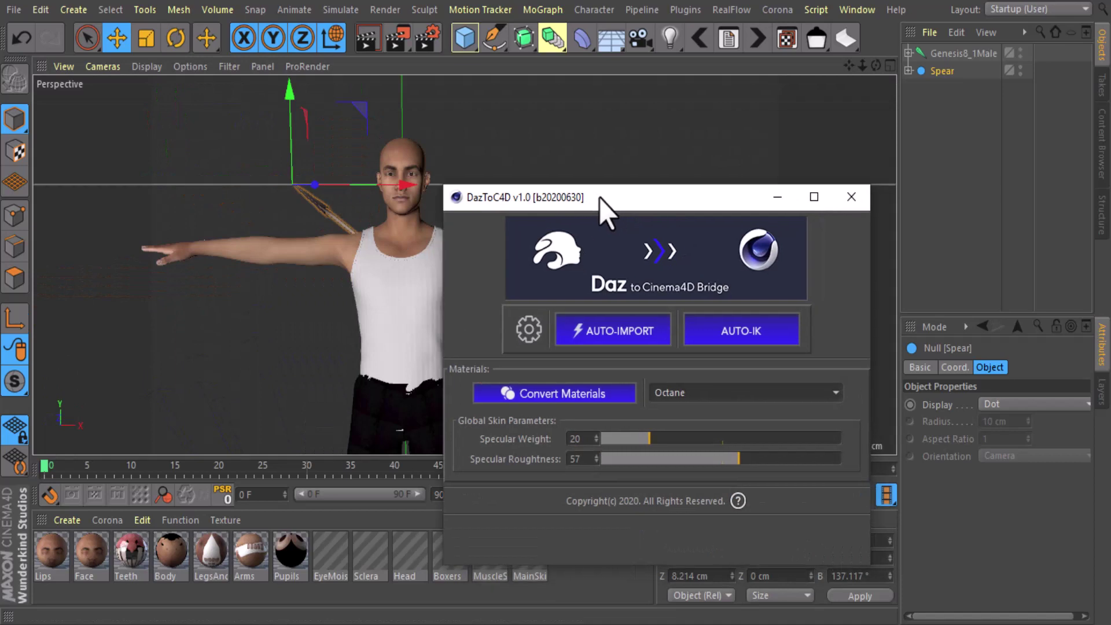
{"action": "left_click_drag", "start_coordinate": [600, 198], "coordinate": [556, 100]}
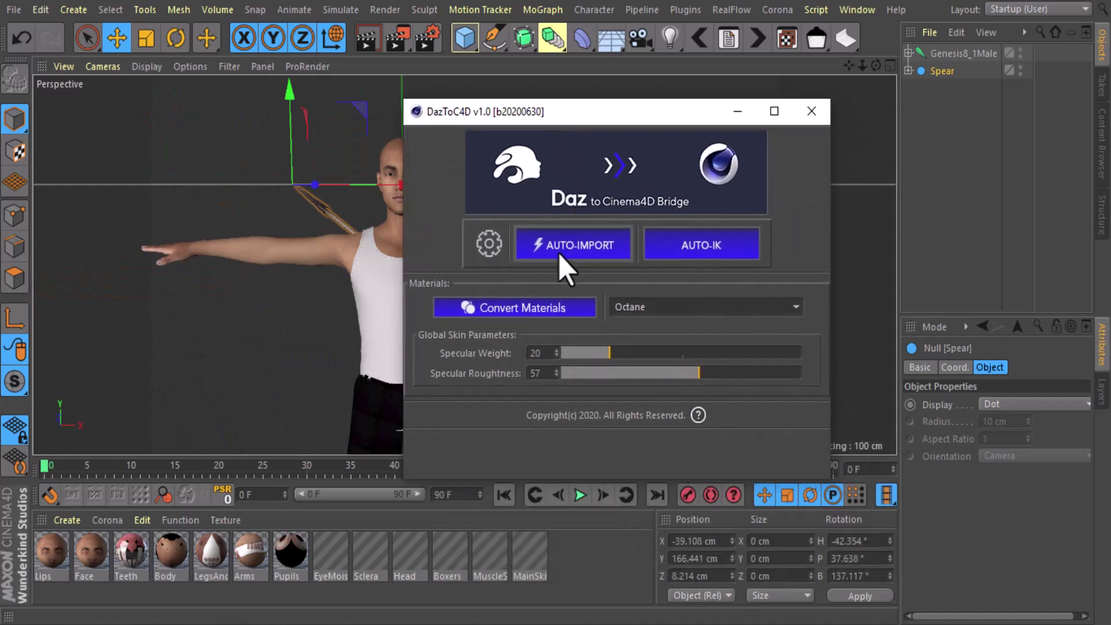
Generate the AUTO-IK rig and test it by lowering a hand TARGET.
{"action": "left_click", "coordinate": [693, 248]}
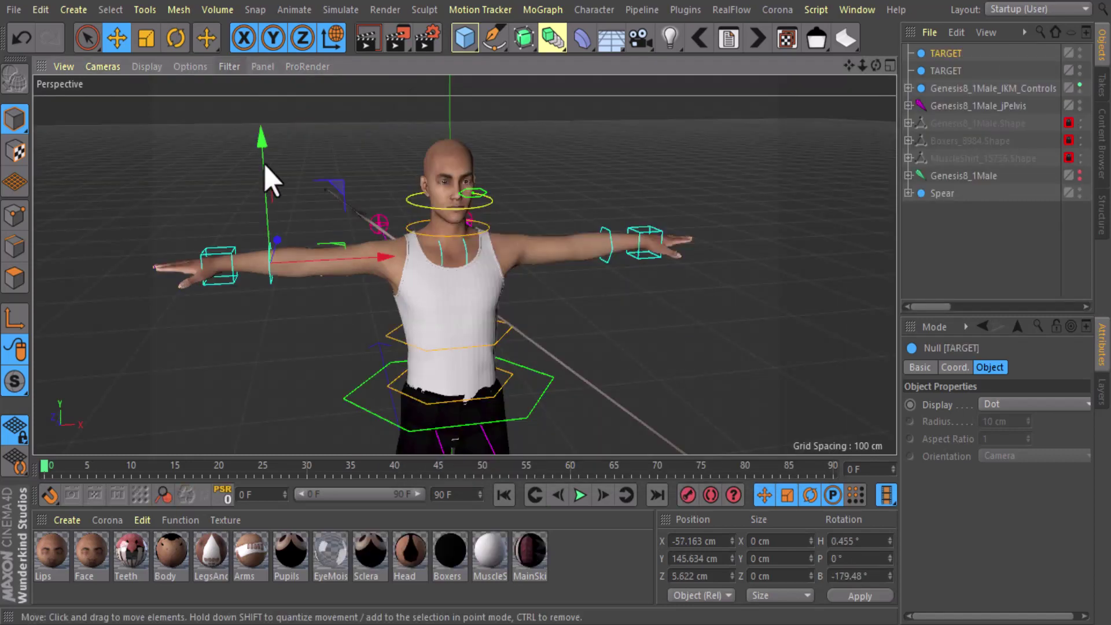
{"action": "mouse_move", "coordinate": [266, 161]}
{"action": "left_mouse_down"}
{"action": "mouse_move", "coordinate": [272, 183]}
{"action": "mouse_move", "coordinate": [272, 165]}
{"action": "left_mouse_up"}
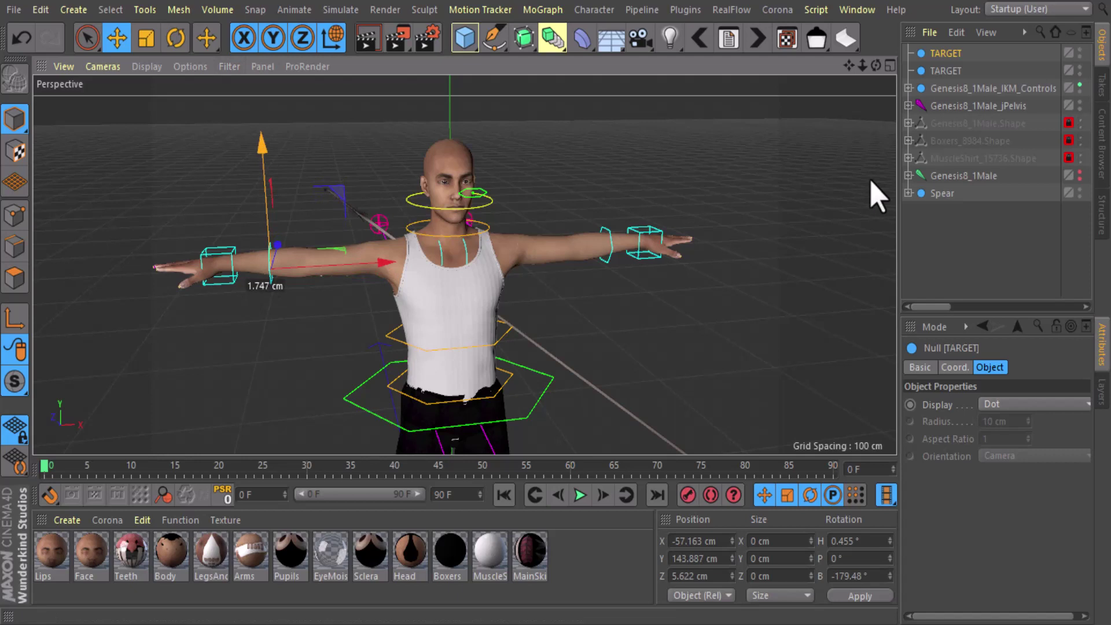
{"action": "left_click", "coordinate": [936, 74]}
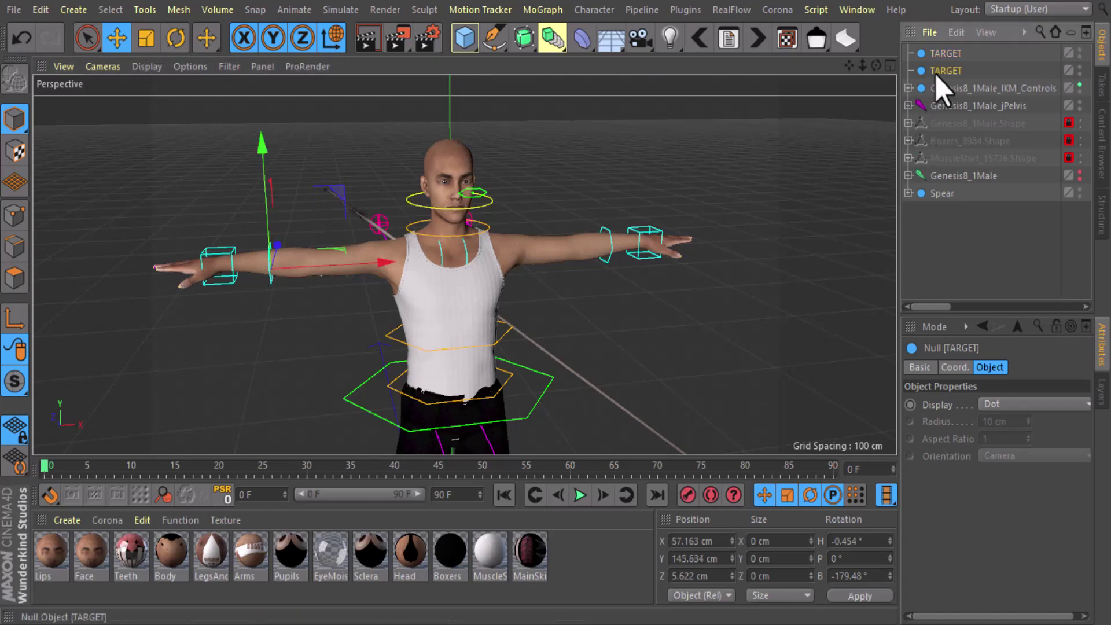
{"action": "left_click", "coordinate": [647, 234]}
Move the eyes look-at control sideways to X 8.585 cm, turning the gaze.
{"action": "left_click", "coordinate": [473, 193]}
{"action": "key", "text": "o"}
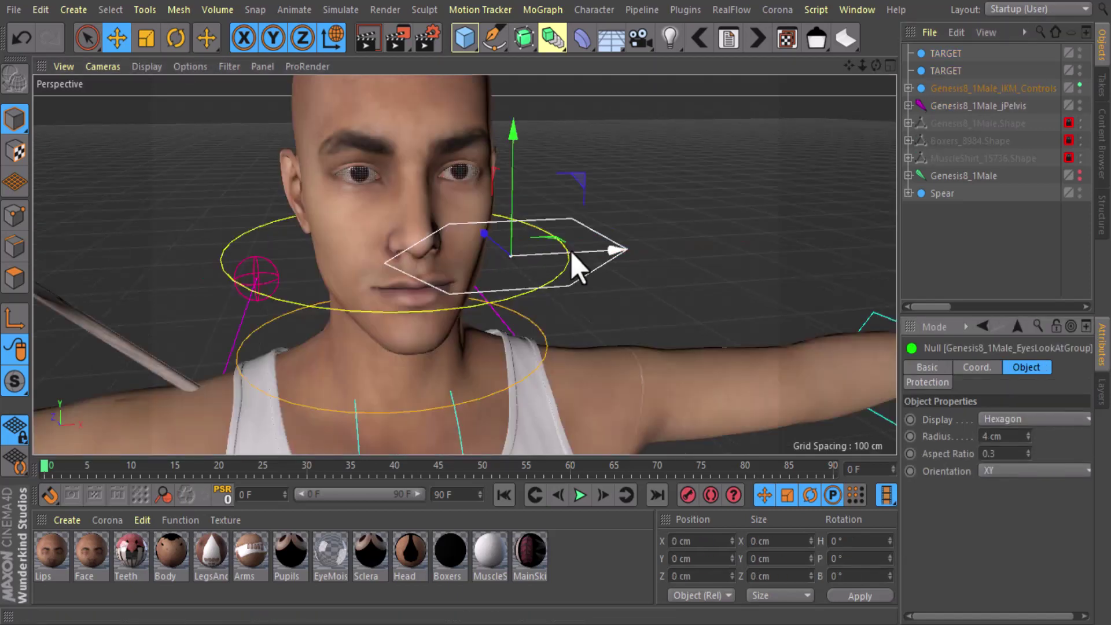
{"action": "left_click_drag", "start_coordinate": [602, 249], "coordinate": [818, 249]}
Raise the eye look-at target up and sideways, then select the head control for rotating.
{"action": "left_click_drag", "start_coordinate": [762, 174], "coordinate": [759, 63]}
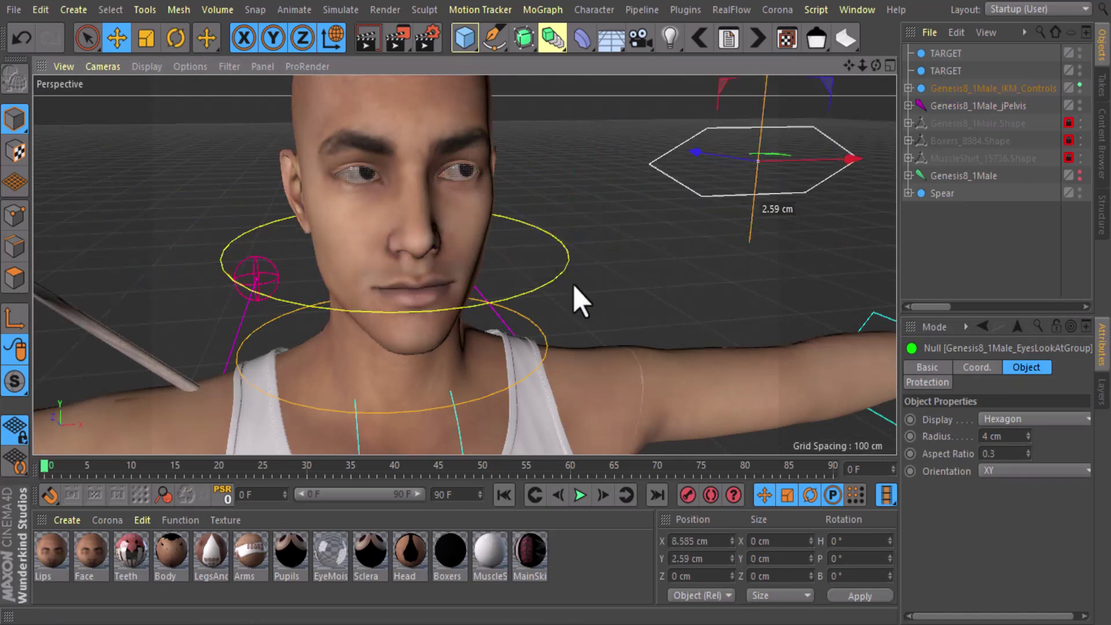
{"action": "left_click", "coordinate": [540, 291]}
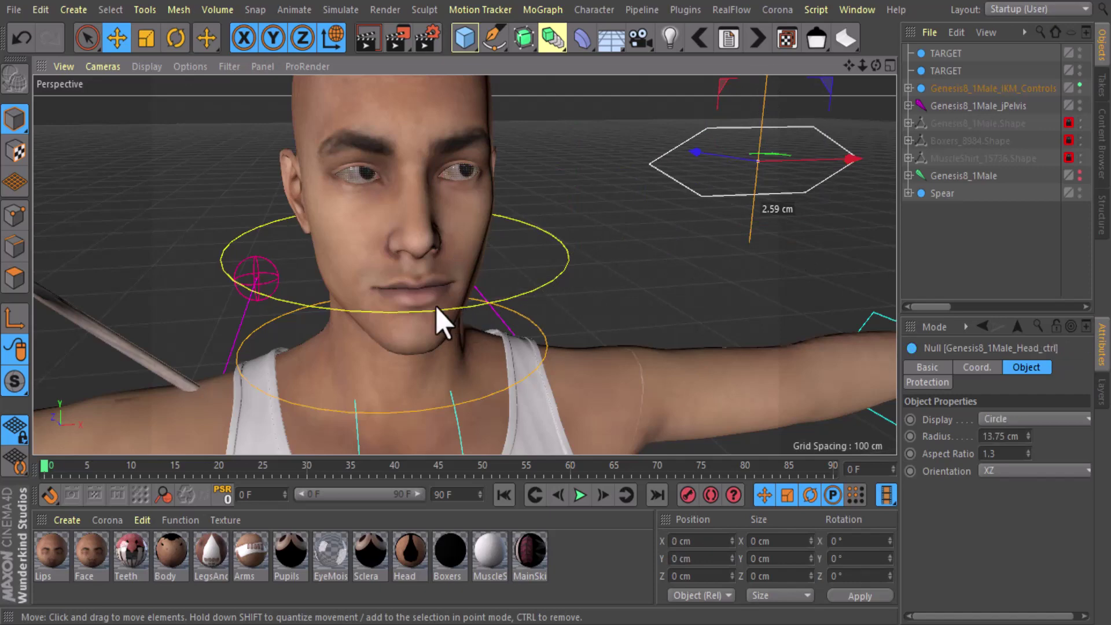
{"action": "left_click_drag", "start_coordinate": [379, 317], "coordinate": [446, 313], "text": "alt"}
{"action": "scroll", "coordinate": [444, 315], "scroll_direction": "down", "scroll_amount": 3}
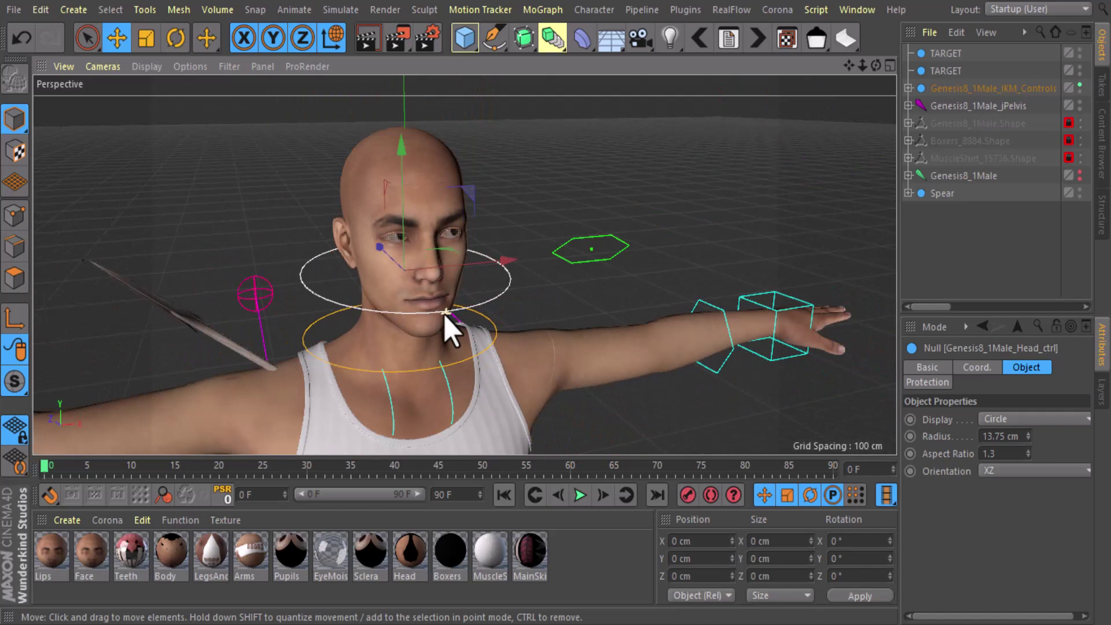
{"action": "left_click", "coordinate": [366, 308]}
{"action": "left_click", "coordinate": [176, 38]}
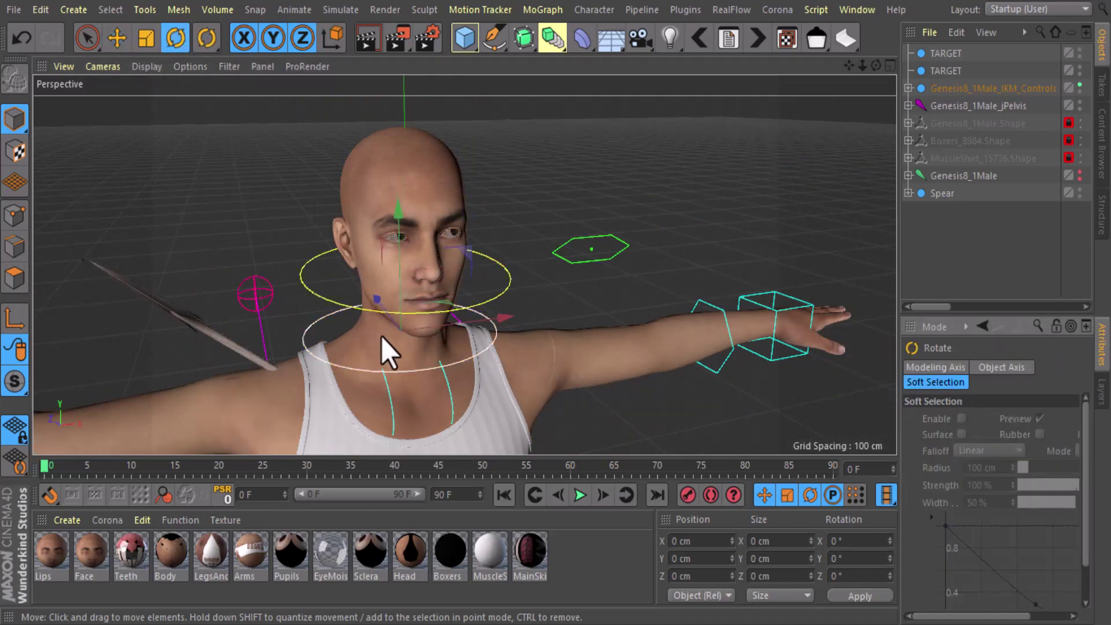